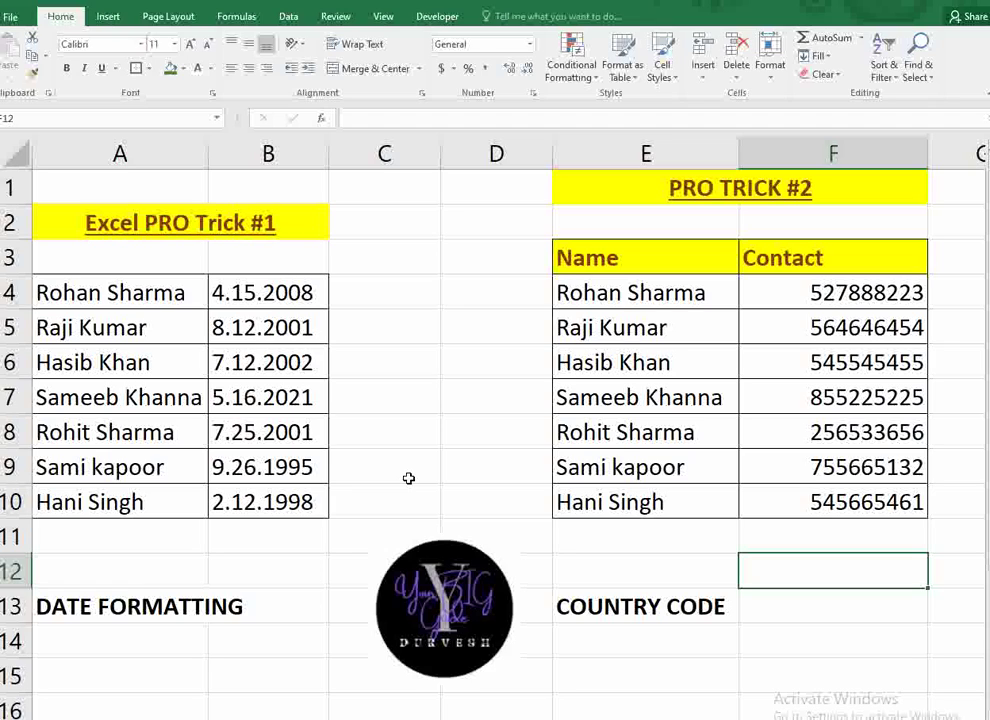
# Select the dotted dates in B4:B10 and launch Text to Columns from the Data tab.
pyautogui.click(85, 610)
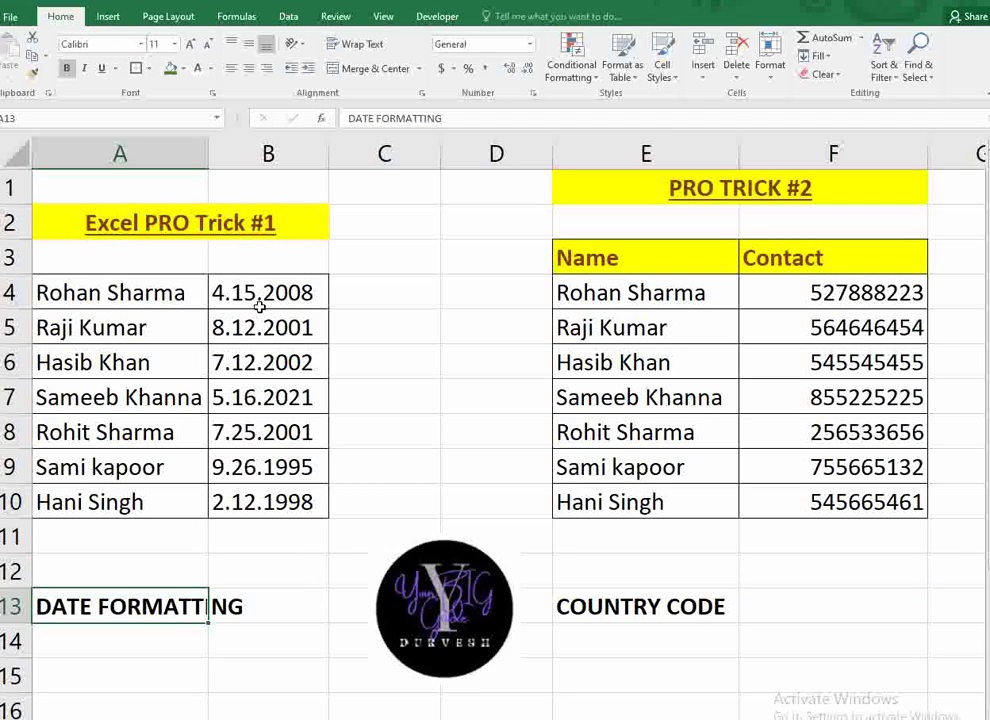
pyautogui.moveTo(262, 287); pyautogui.dragTo(260, 502)
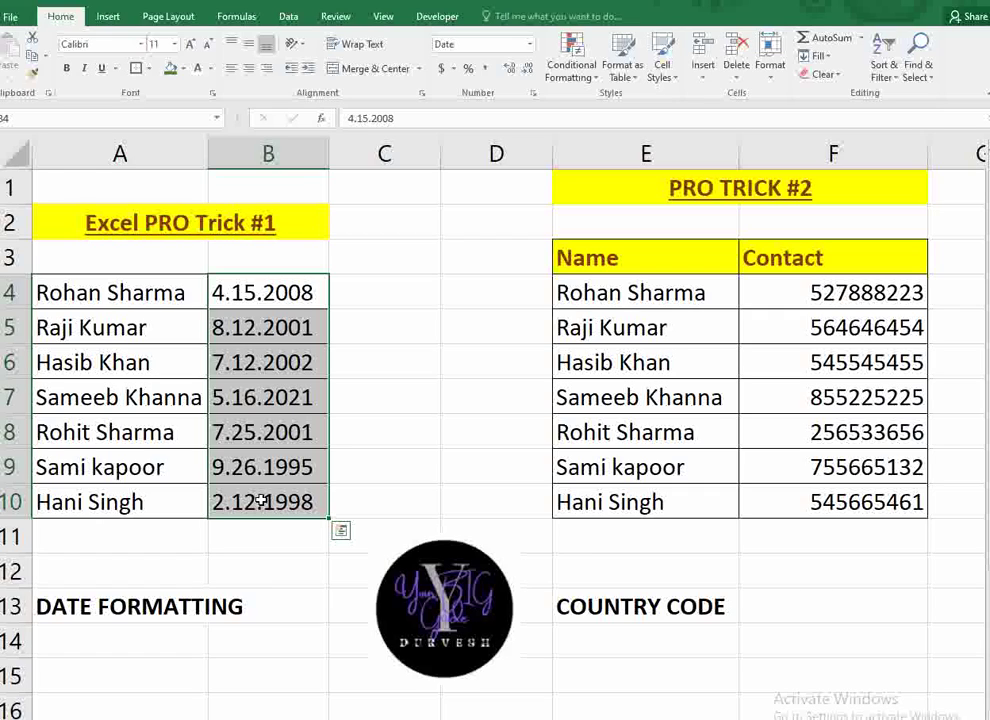
pyautogui.click(505, 259)
pyautogui.moveTo(238, 293); pyautogui.dragTo(254, 500)
pyautogui.click(288, 17)
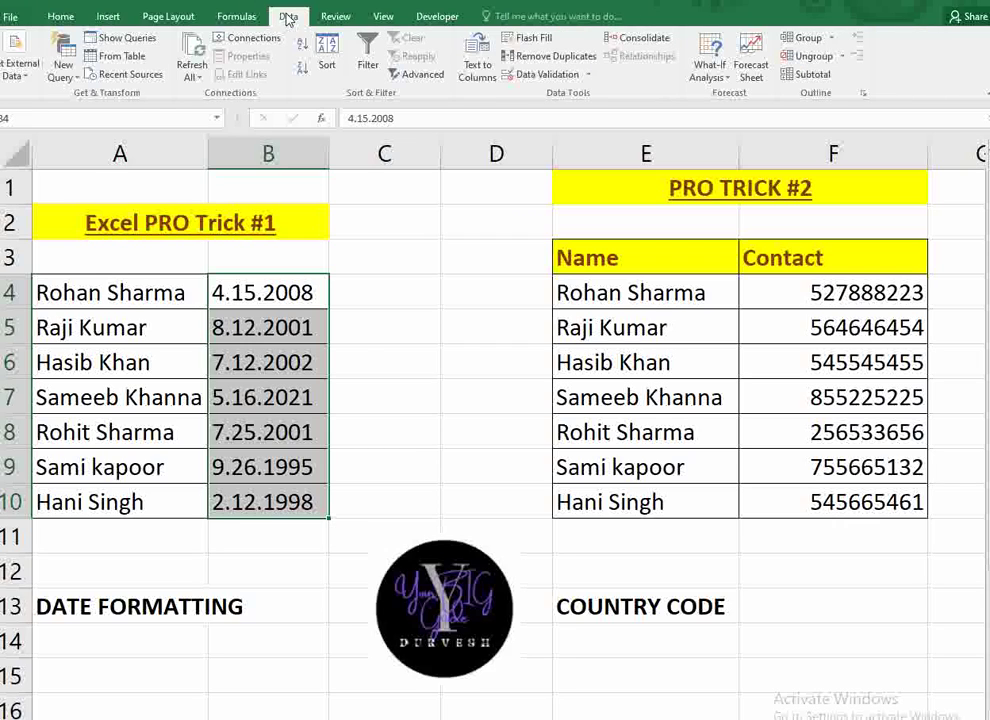
pyautogui.click(479, 68)
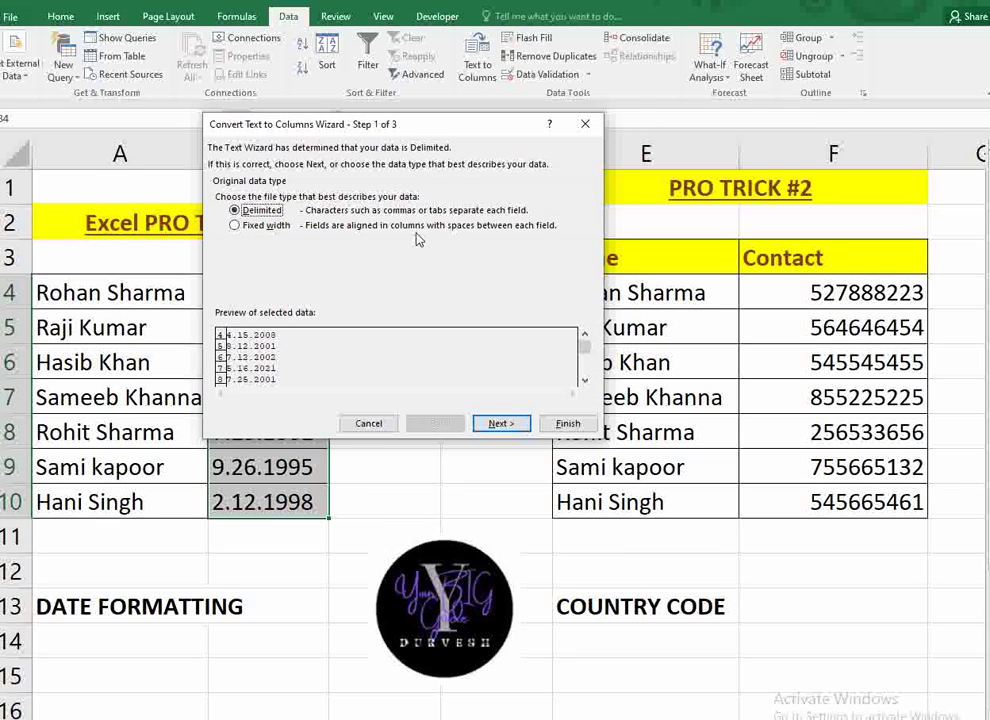
# Move to the wizard's delimiter step, keeping the other-character delimiter ticked.
pyautogui.click(500, 425)
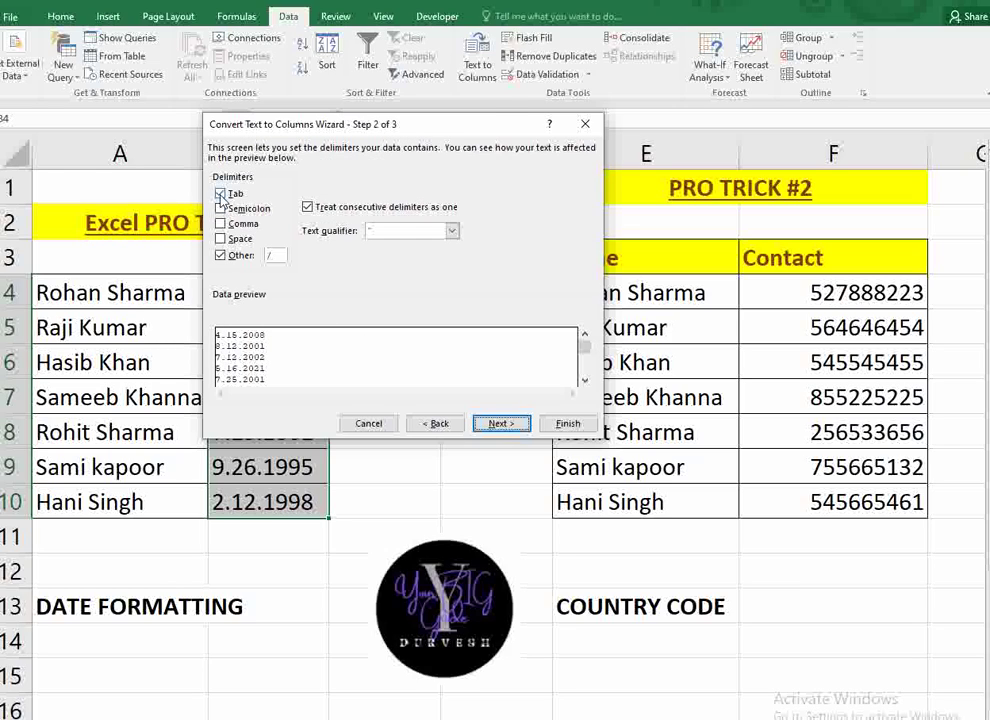
pyautogui.click(221, 256)
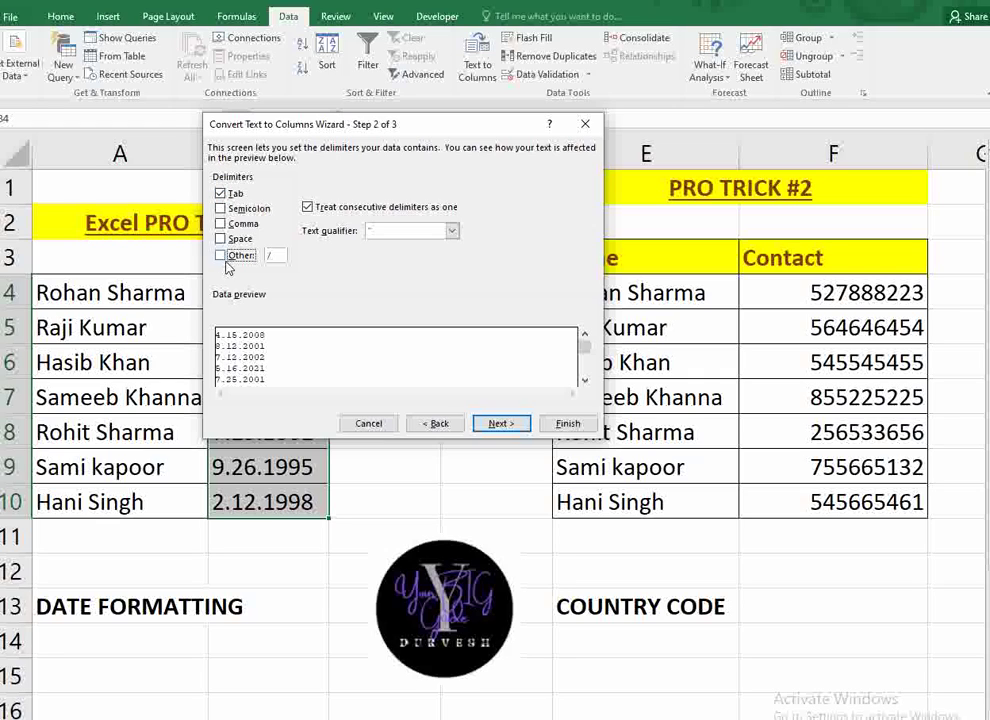
pyautogui.click(222, 256)
pyautogui.click(325, 212)
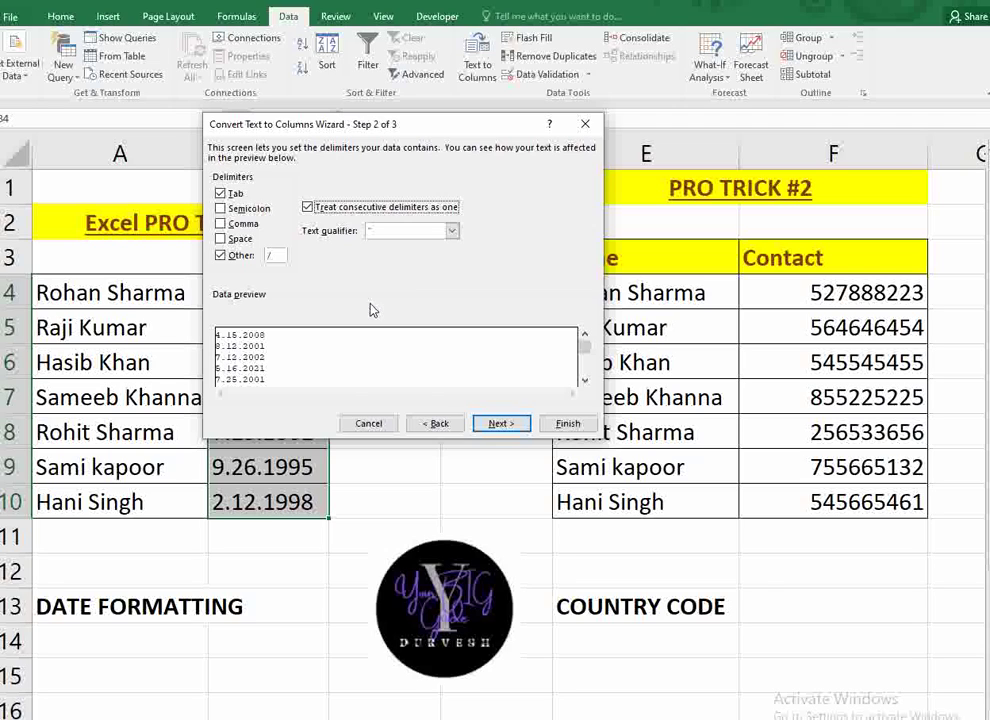
# Set the column format to Date MDY, clear Destination, and finish converting B4:B10.
pyautogui.click(501, 424)
pyautogui.click(221, 214)
pyautogui.click(324, 213)
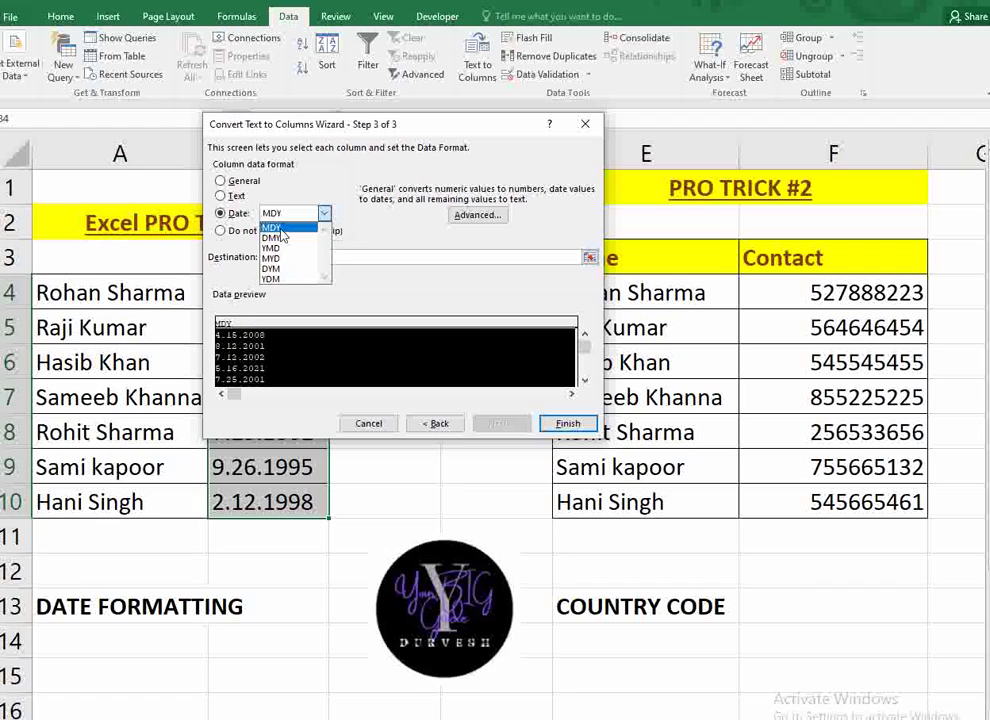
pyautogui.click(285, 227)
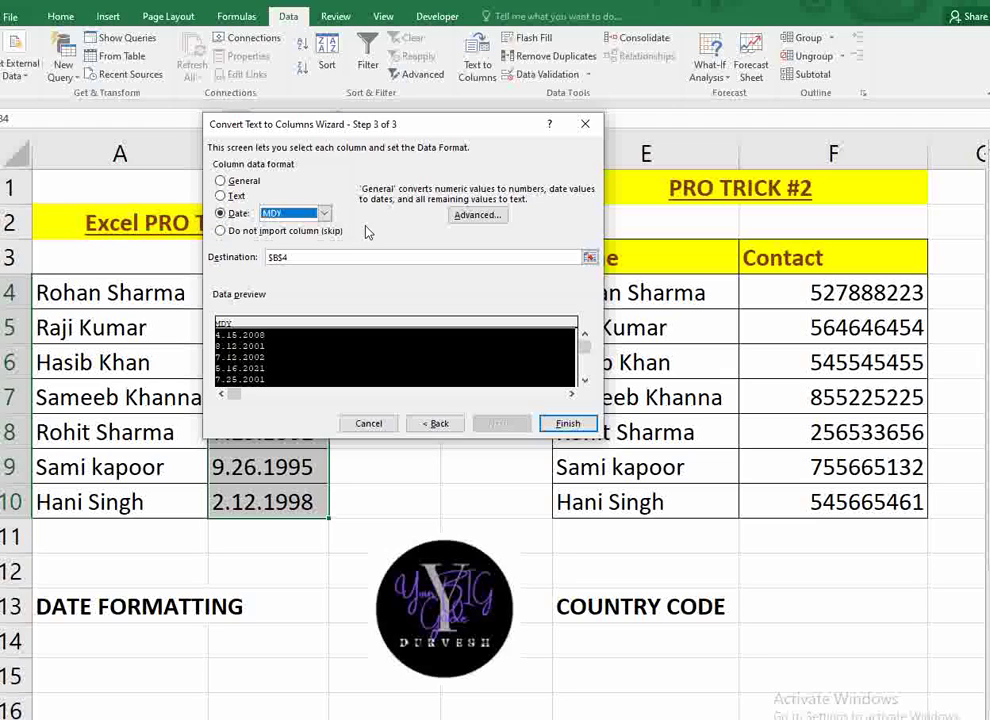
pyautogui.click(300, 258)
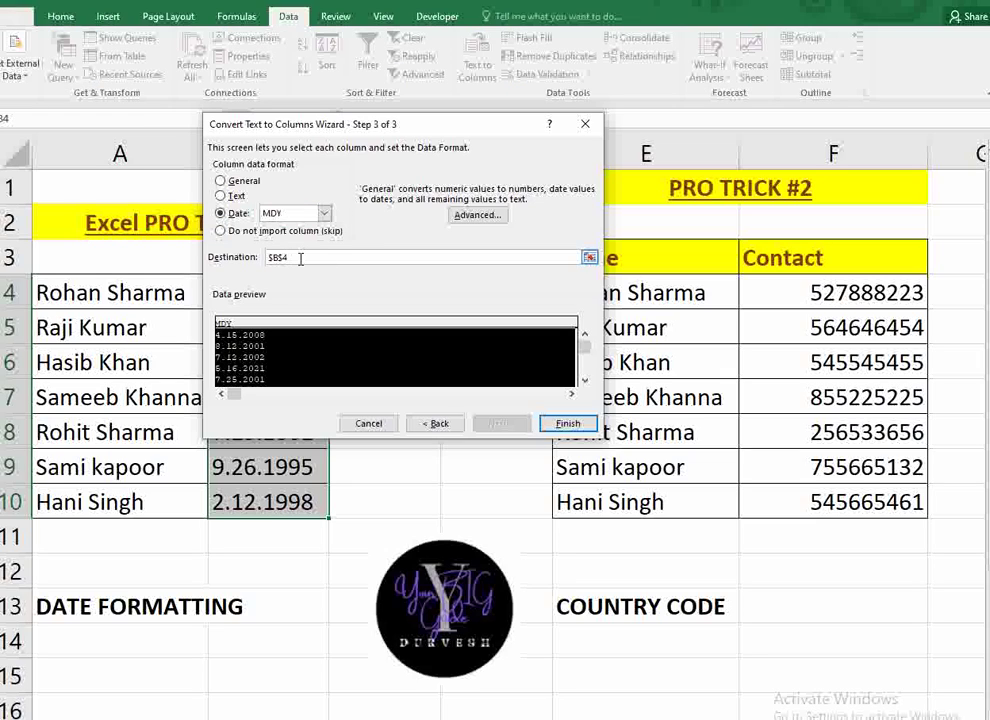
pyautogui.press('BackSpace')
pyautogui.press('BackSpace')
pyautogui.press('BackSpace')
pyautogui.press('BackSpace')
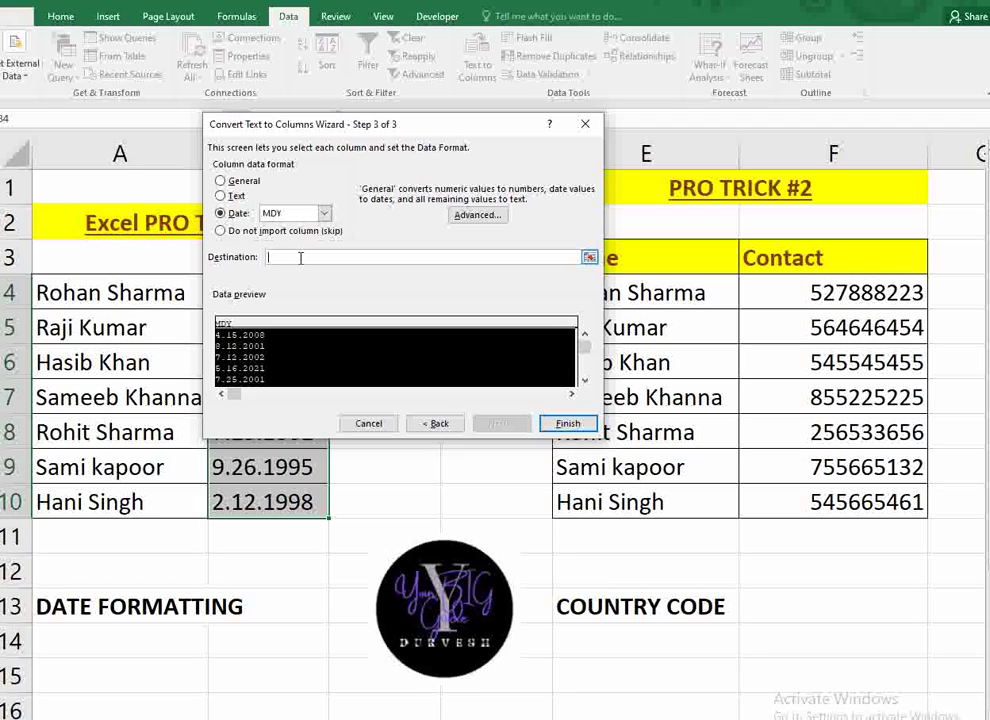
pyautogui.click(565, 423)
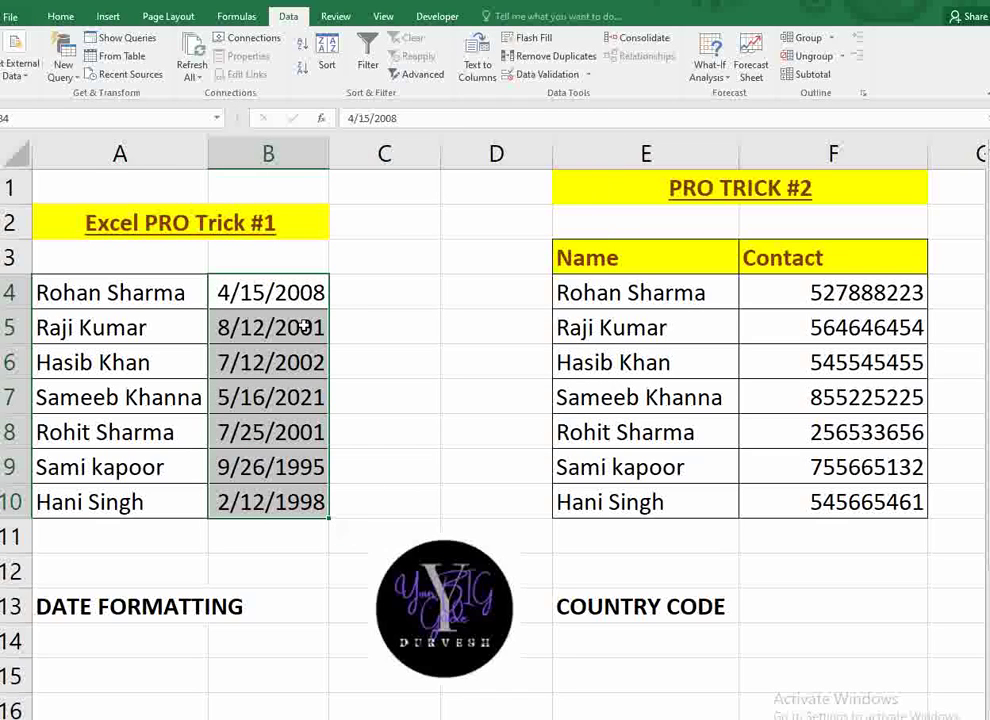
pyautogui.click(340, 300)
pyautogui.moveTo(320, 292); pyautogui.dragTo(270, 502)
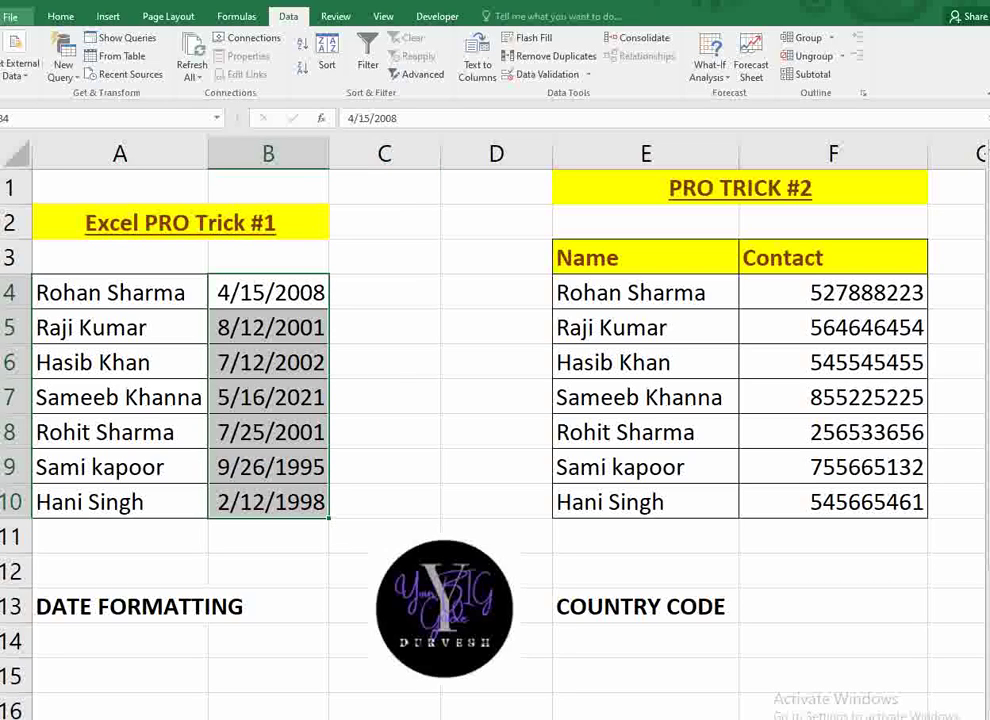
pyautogui.click(754, 188)
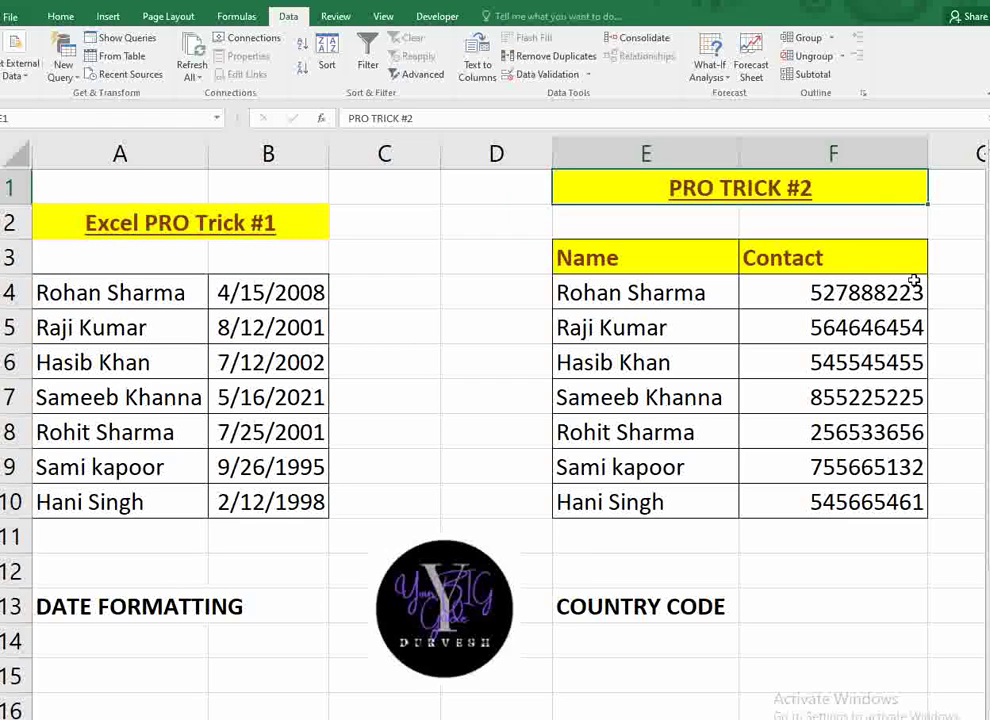
pyautogui.moveTo(809, 283); pyautogui.dragTo(824, 499)
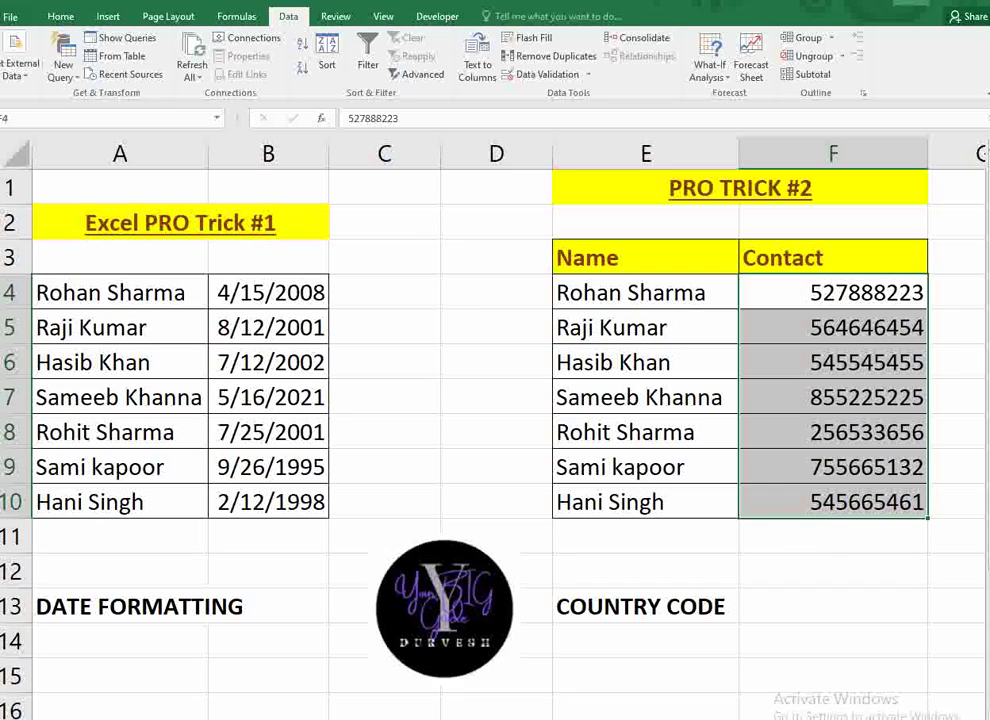
# Select contact numbers F4:F11 and open the Custom category via More Number Formats.
pyautogui.click(838, 561)
pyautogui.moveTo(756, 294); pyautogui.dragTo(820, 502)
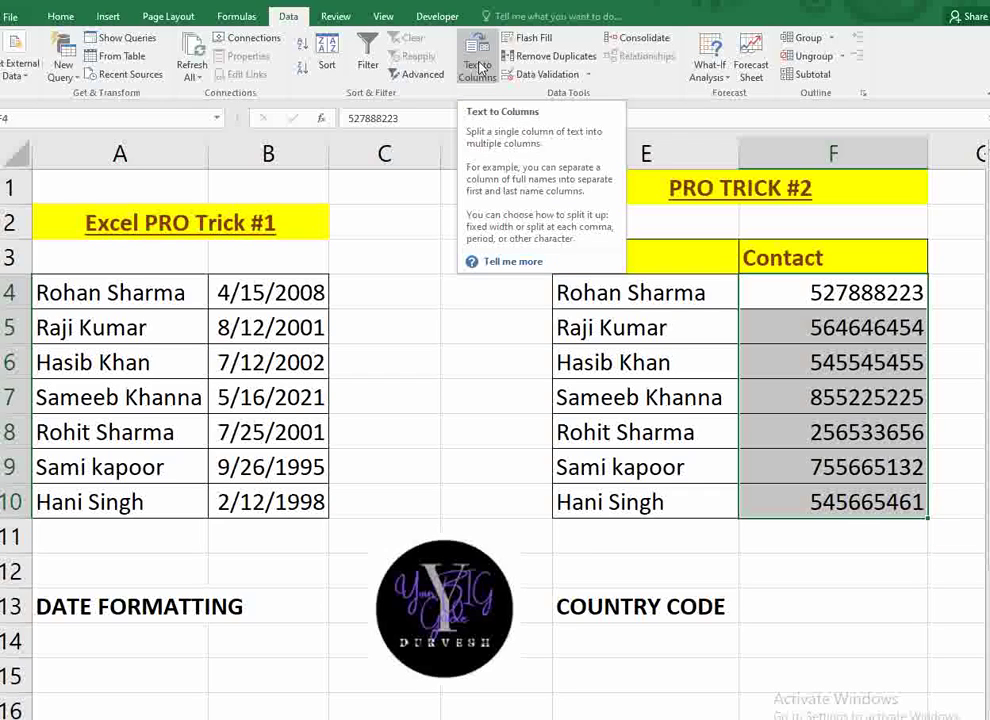
pyautogui.click(60, 16)
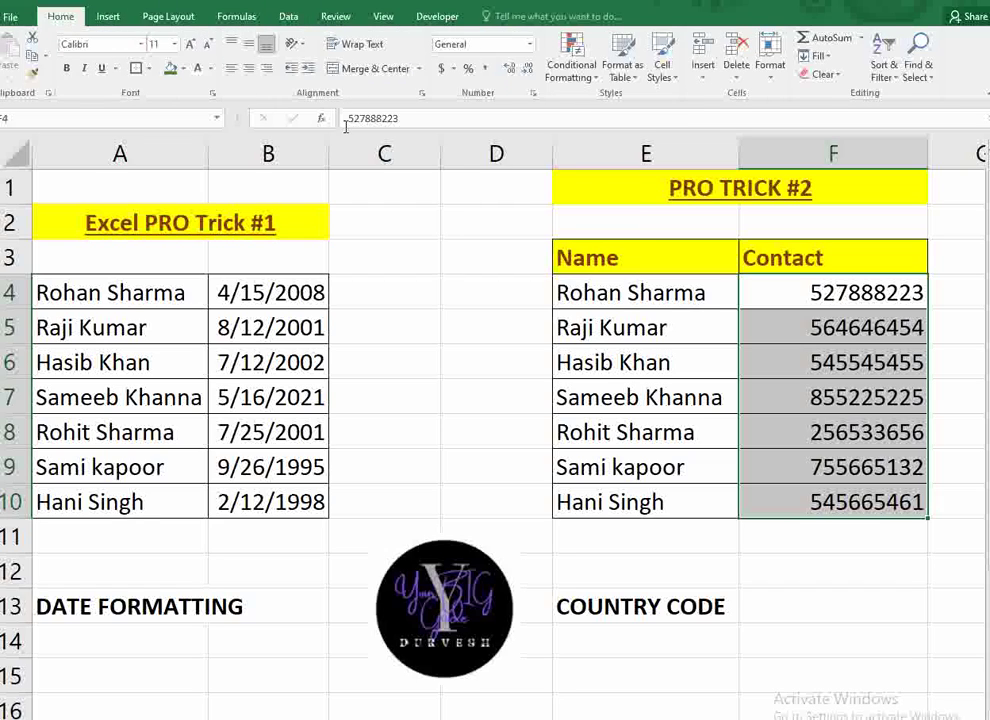
pyautogui.click(529, 44)
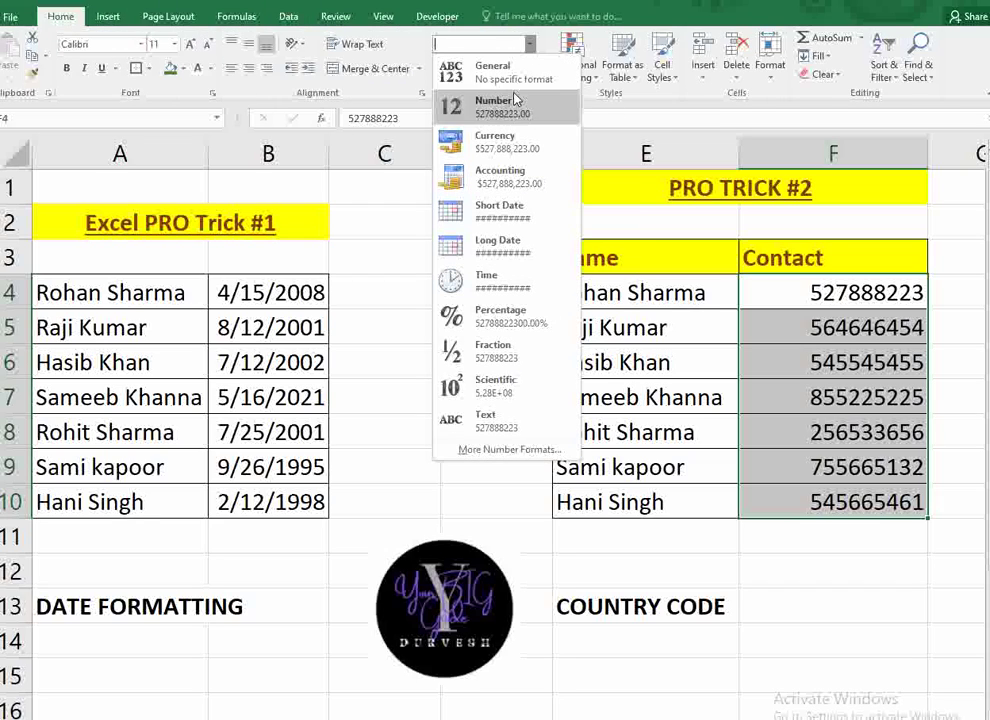
pyautogui.click(502, 450)
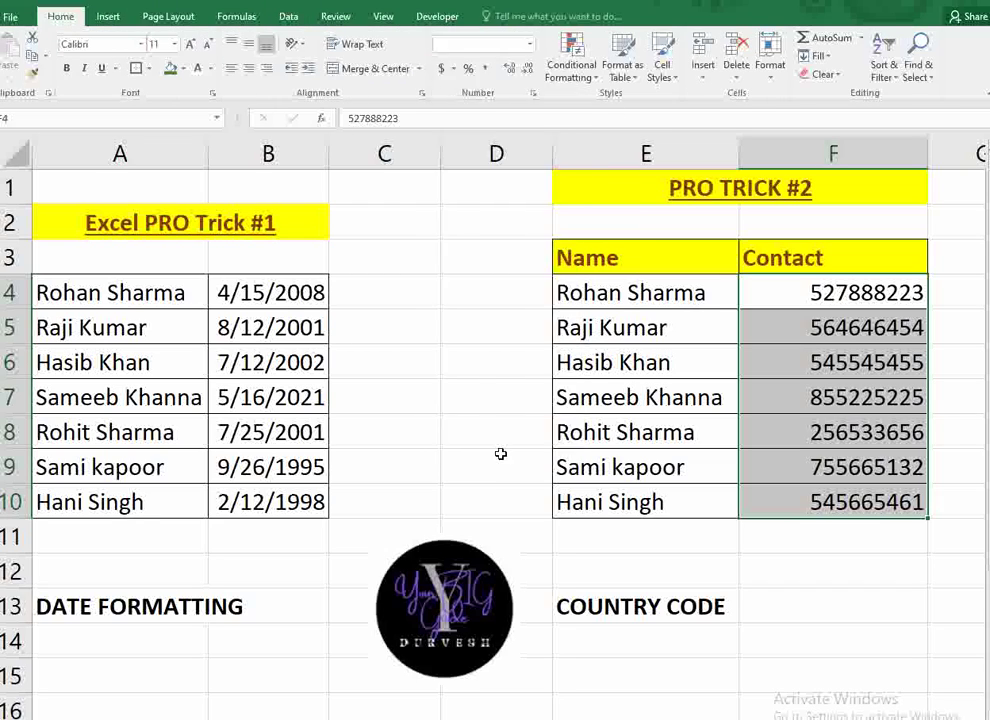
pyautogui.click(228, 281)
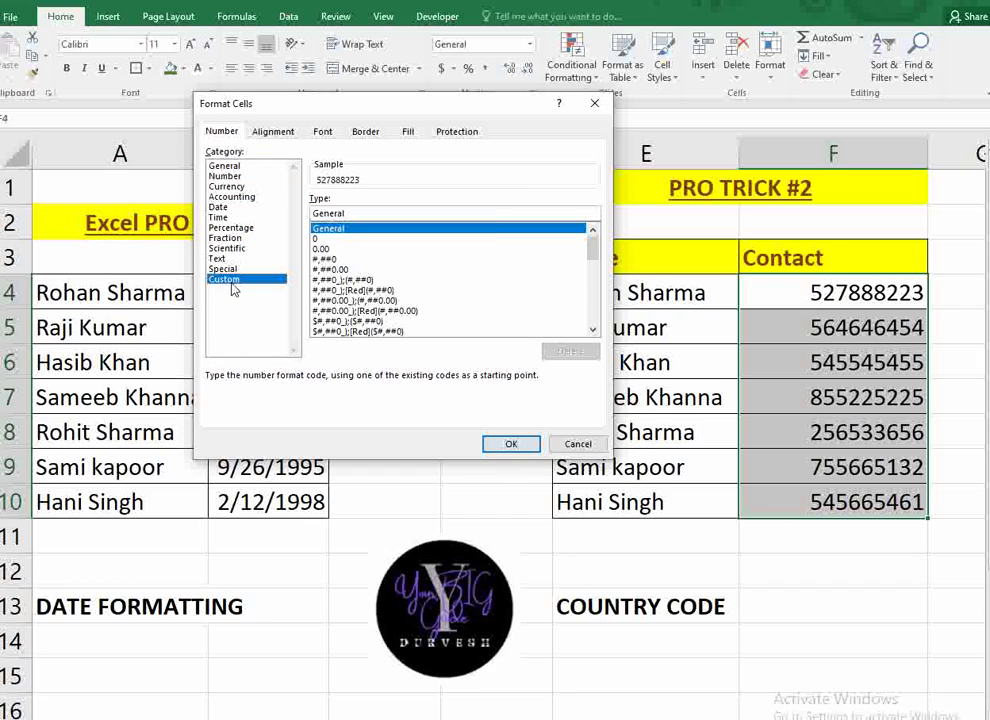
pyautogui.click(376, 214)
pyautogui.press('BackSpace')
pyautogui.press('BackSpace')
pyautogui.press('BackSpace')
pyautogui.press('BackSpace')
pyautogui.press('BackSpace')
pyautogui.press('BackSpace')
pyautogui.press('BackSpace')
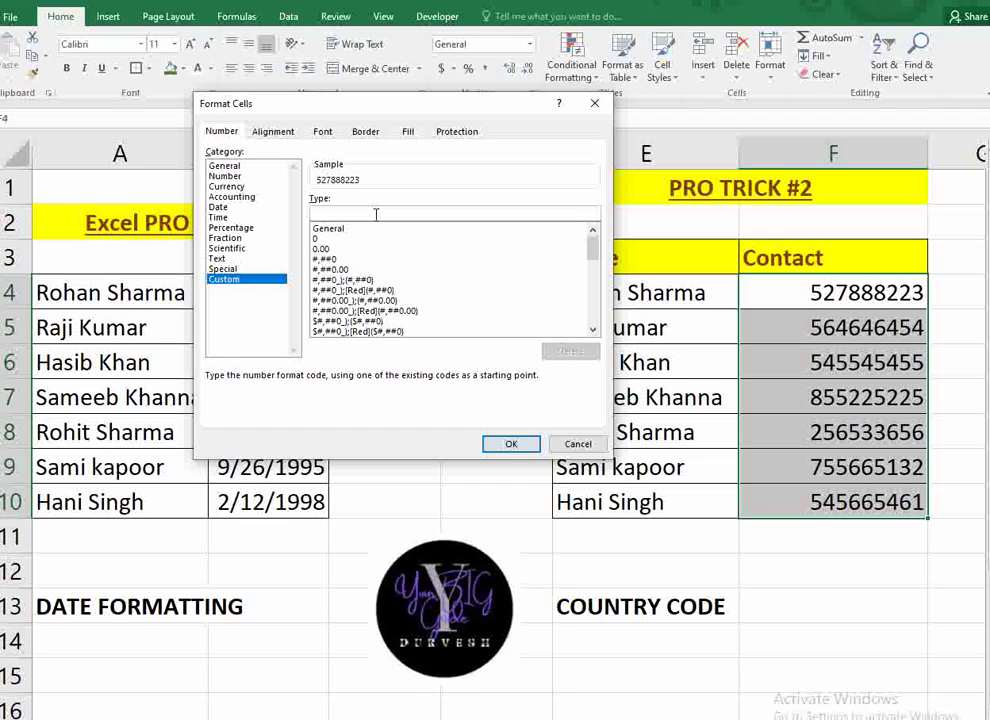
pyautogui.write('+971')
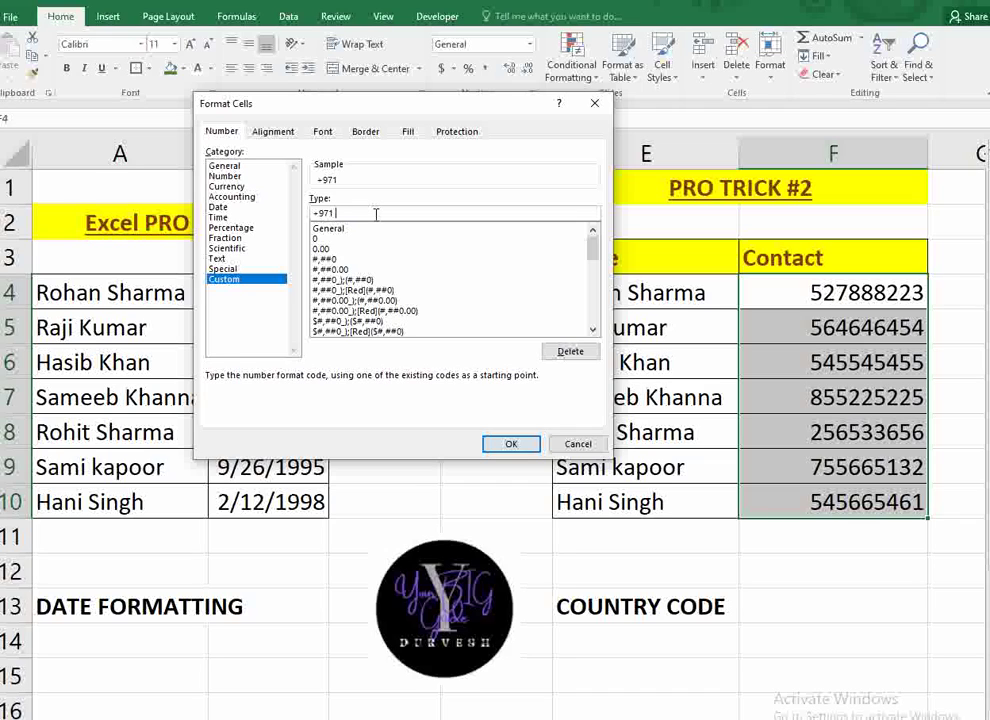
pyautogui.write('0000000000')
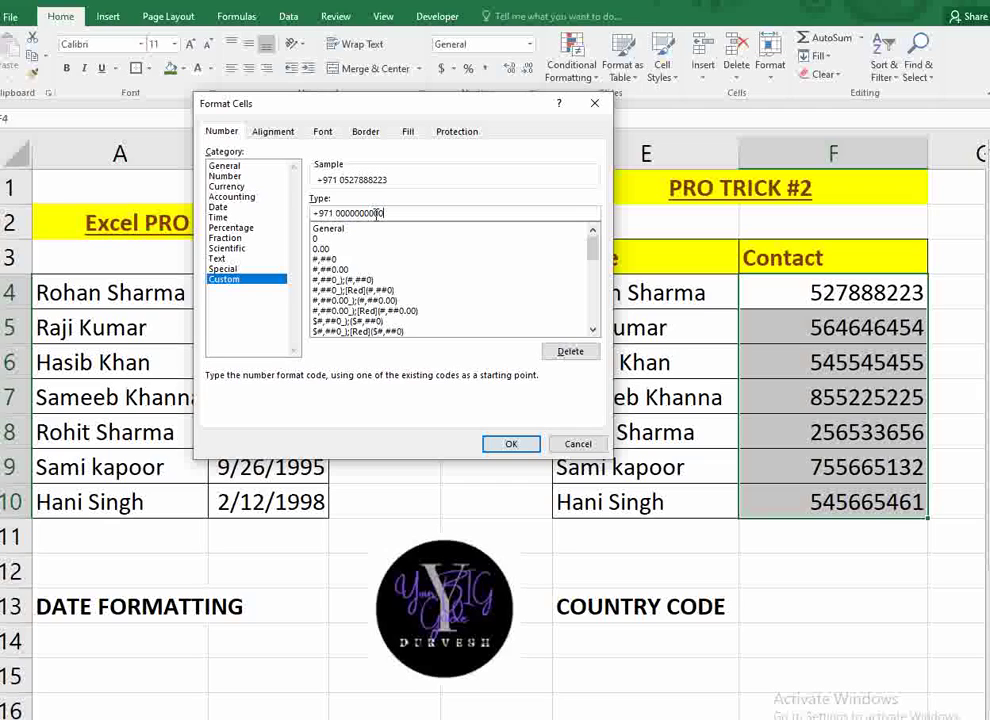
pyautogui.press('BackSpace')
pyautogui.click(510, 444)
pyautogui.click(881, 569)
pyautogui.moveTo(809, 292); pyautogui.dragTo(835, 519)
# On the Trick #3 sheet, select the attendance entries C2:F19 for days 12–15.
pyautogui.click(805, 579)
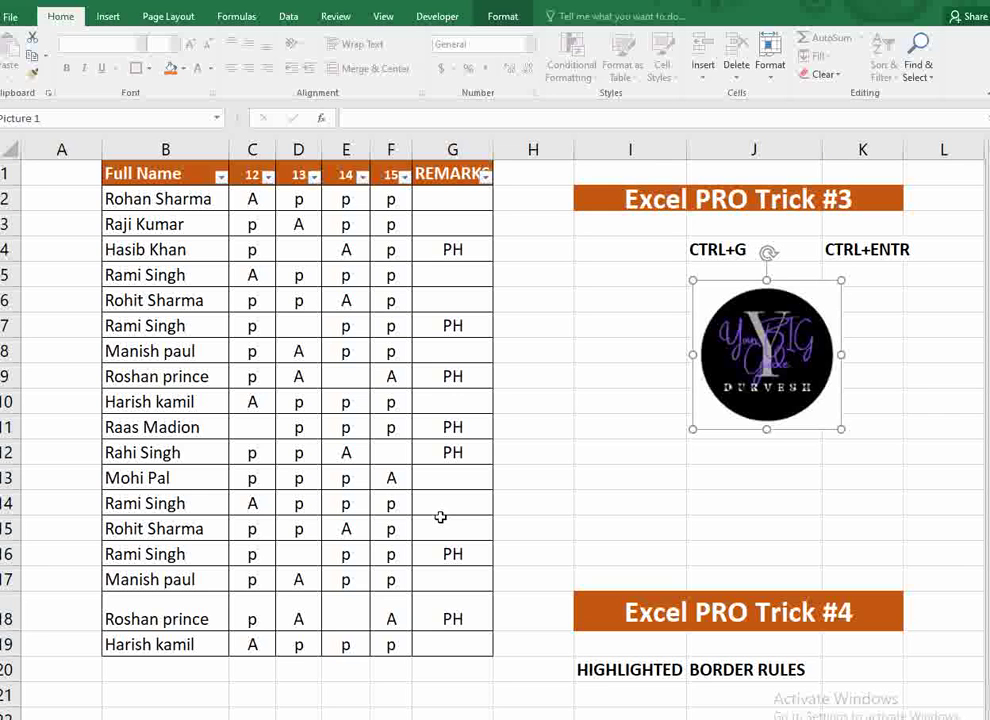
pyautogui.click(672, 424)
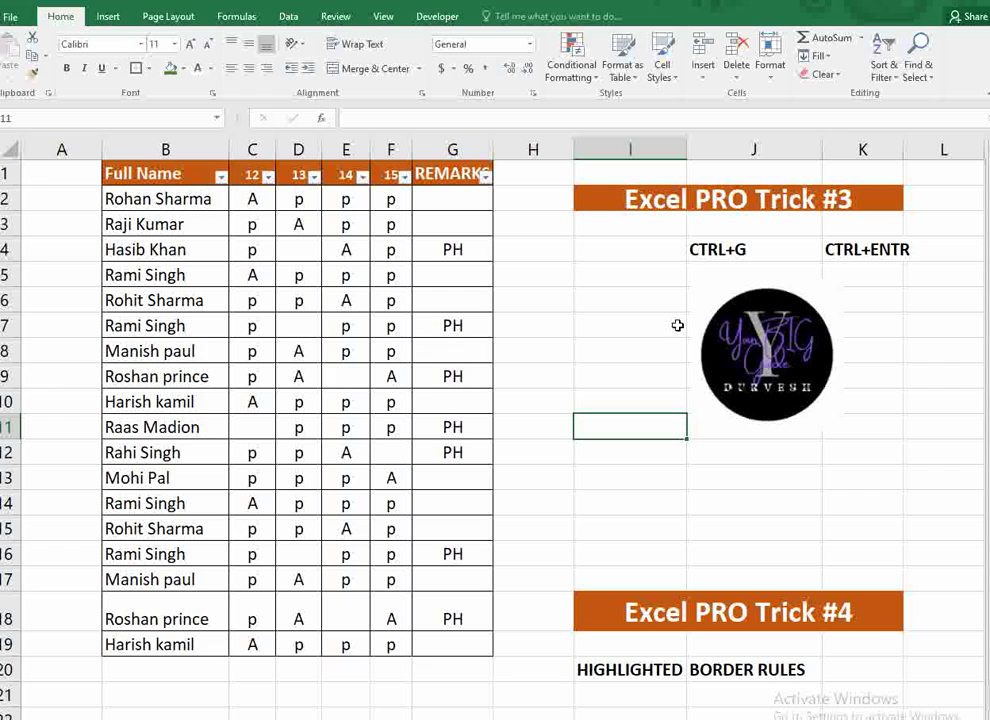
pyautogui.click(686, 247)
pyautogui.click(760, 242)
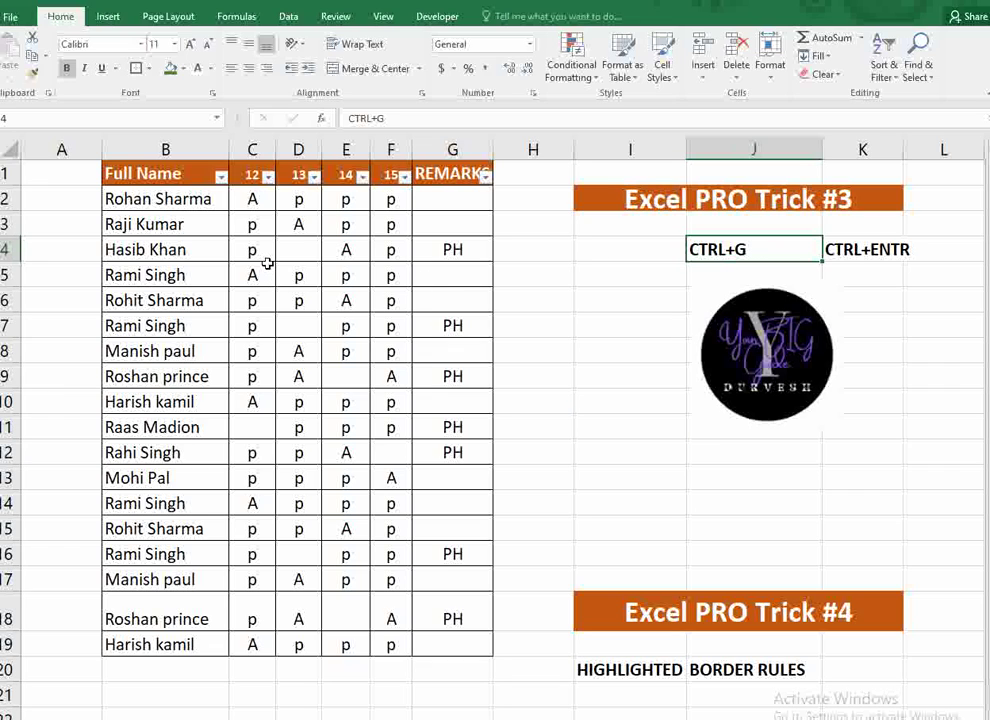
pyautogui.moveTo(250, 198); pyautogui.dragTo(390, 646)
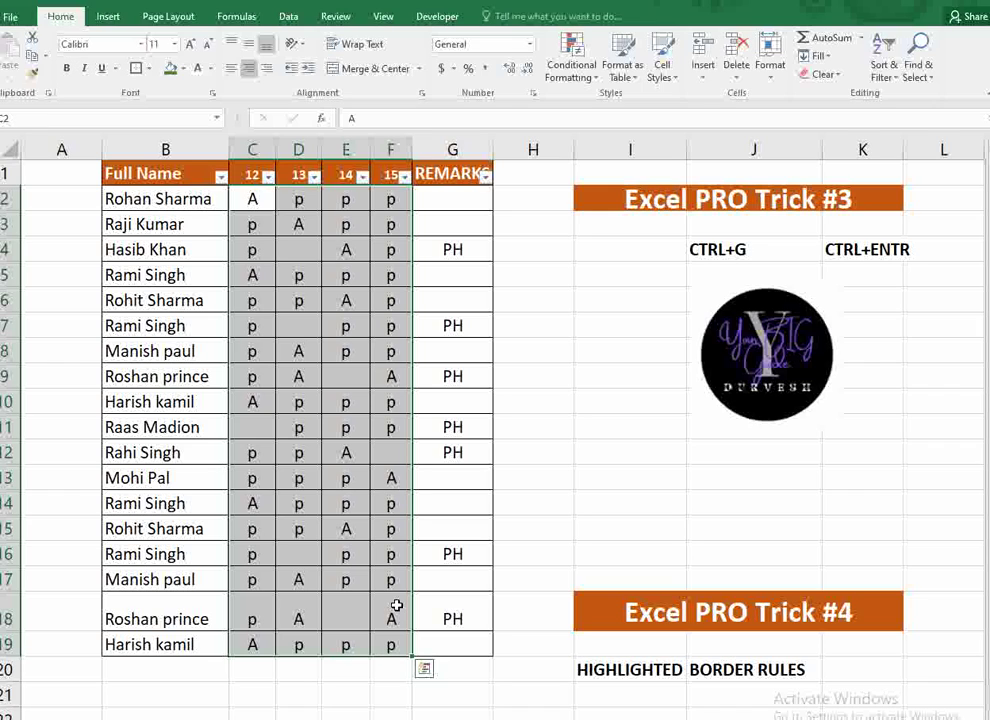
# Reselect C2:F19 and use Ctrl+G, Special, Blanks to pick the seven empty cells.
pyautogui.click(252, 198)
pyautogui.moveTo(252, 200); pyautogui.dragTo(389, 641)
pyautogui.hotkey('ctrl', 'g')
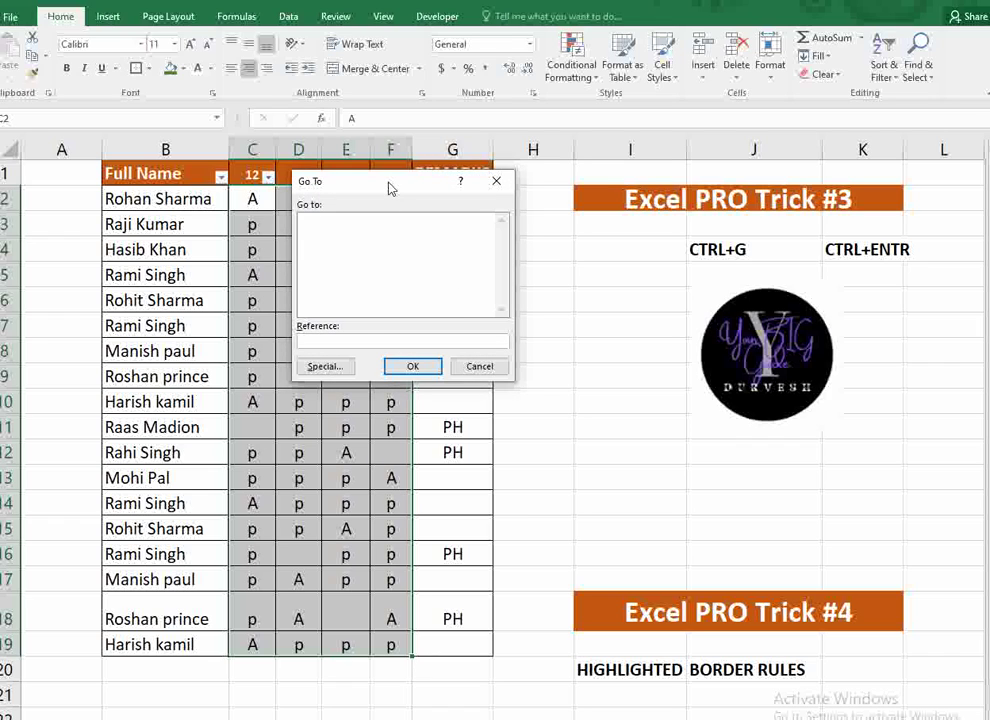
pyautogui.click(338, 366)
pyautogui.click(297, 301)
pyautogui.click(416, 388)
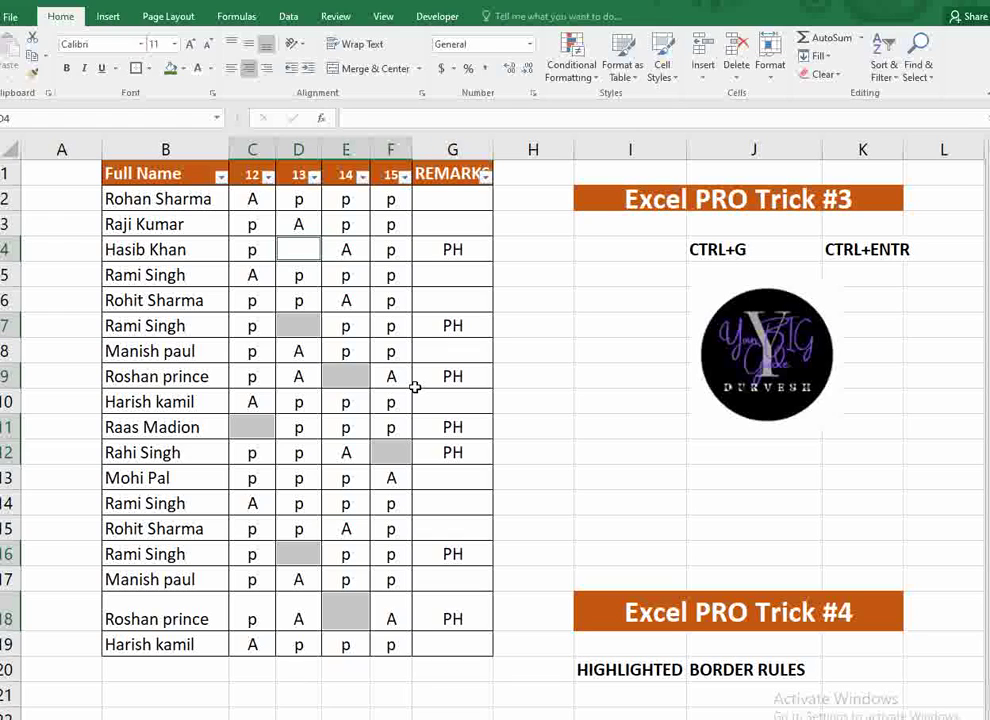
# Enter PH into all selected blank cells at once with Ctrl+Enter.
pyautogui.write('PH')
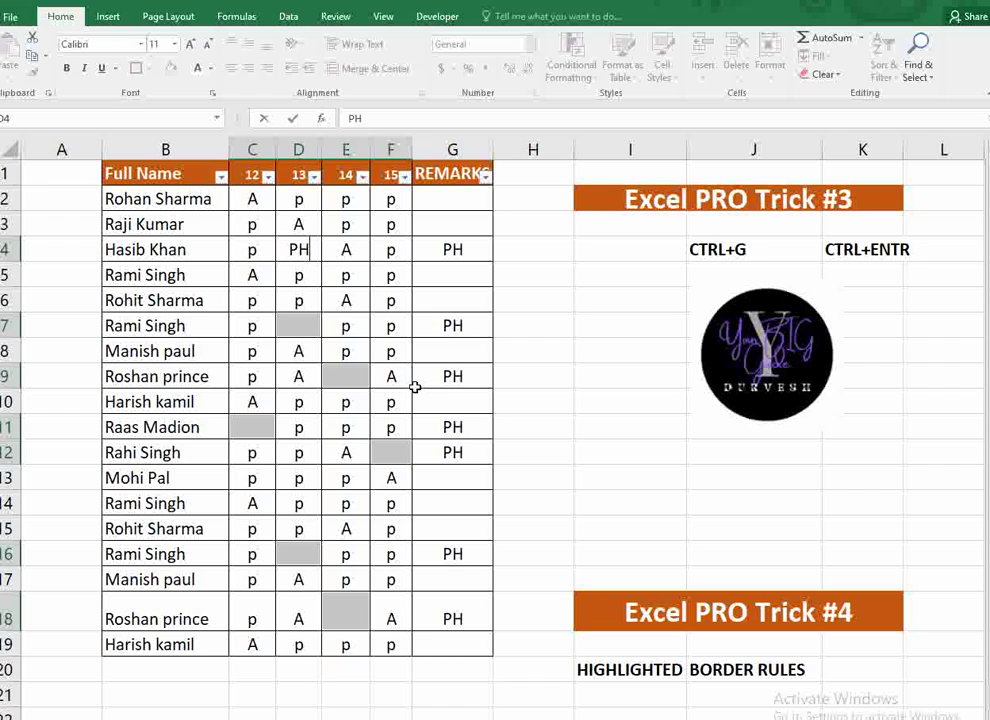
pyautogui.hotkey('ctrl', 'Return')
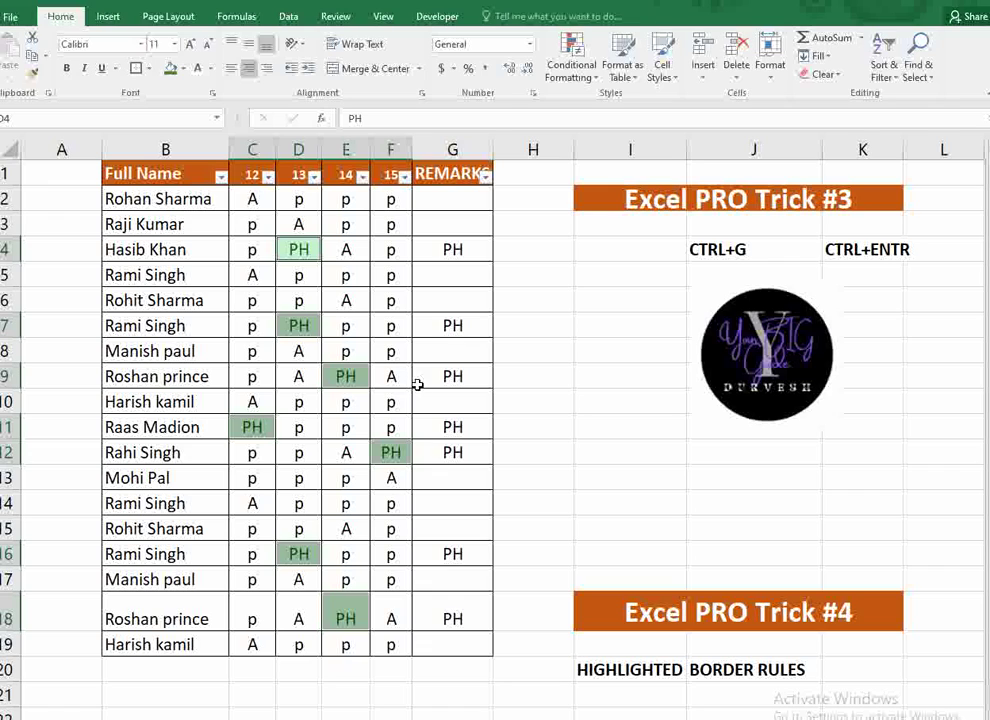
pyautogui.click(482, 386)
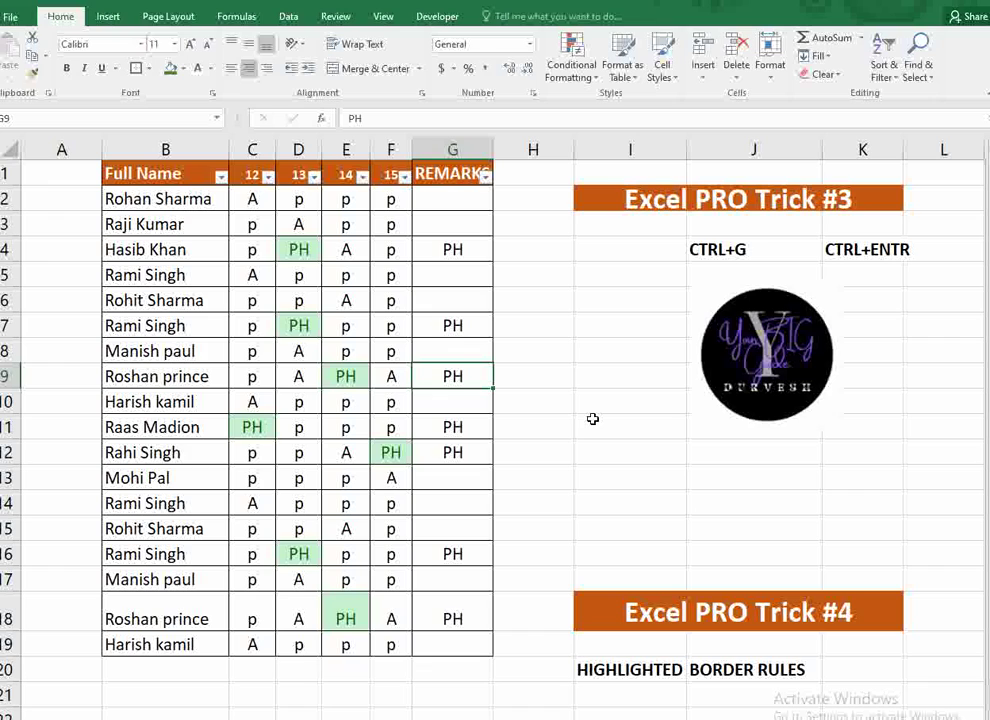
# Check the REMARKS cells G5, G7, G9, G12, G14 and G18 for PH entries.
pyautogui.click(455, 274)
pyautogui.click(466, 325)
pyautogui.click(474, 384)
pyautogui.click(462, 449)
pyautogui.click(471, 500)
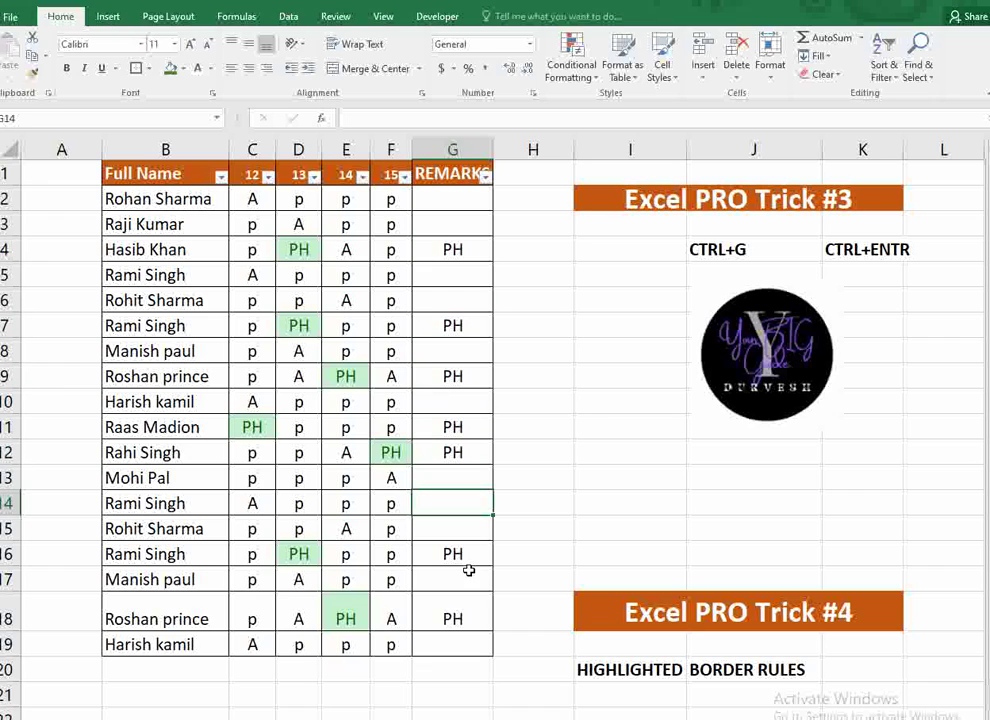
pyautogui.click(463, 610)
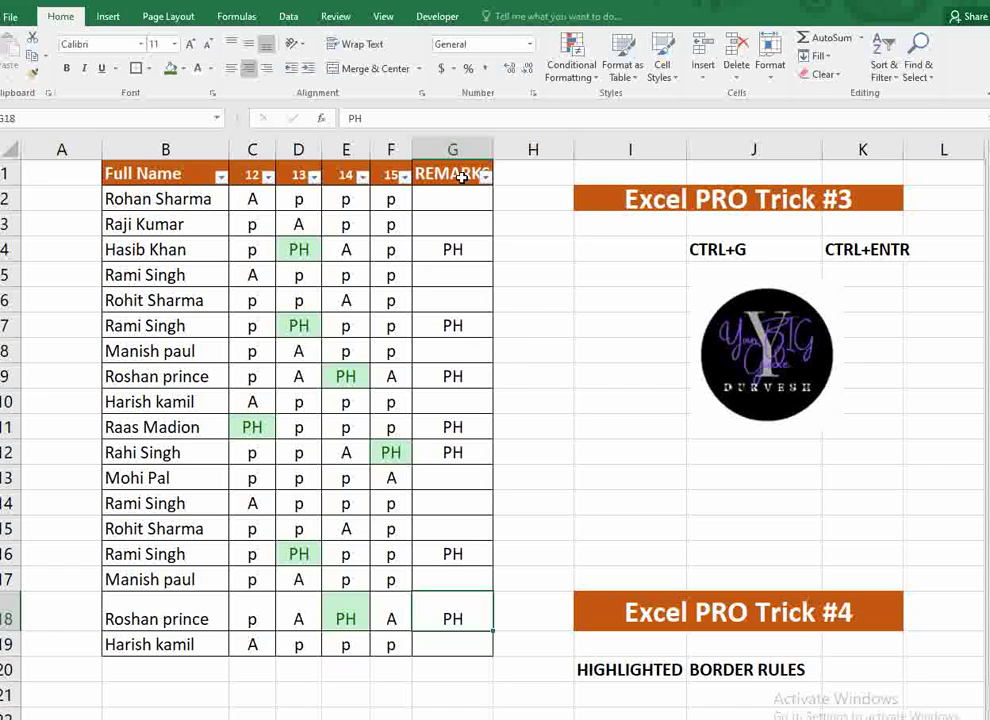
# Re-enable header filters on B1:G1 and filter REMARKS to show only PH rows.
pyautogui.moveTo(141, 174); pyautogui.dragTo(482, 172)
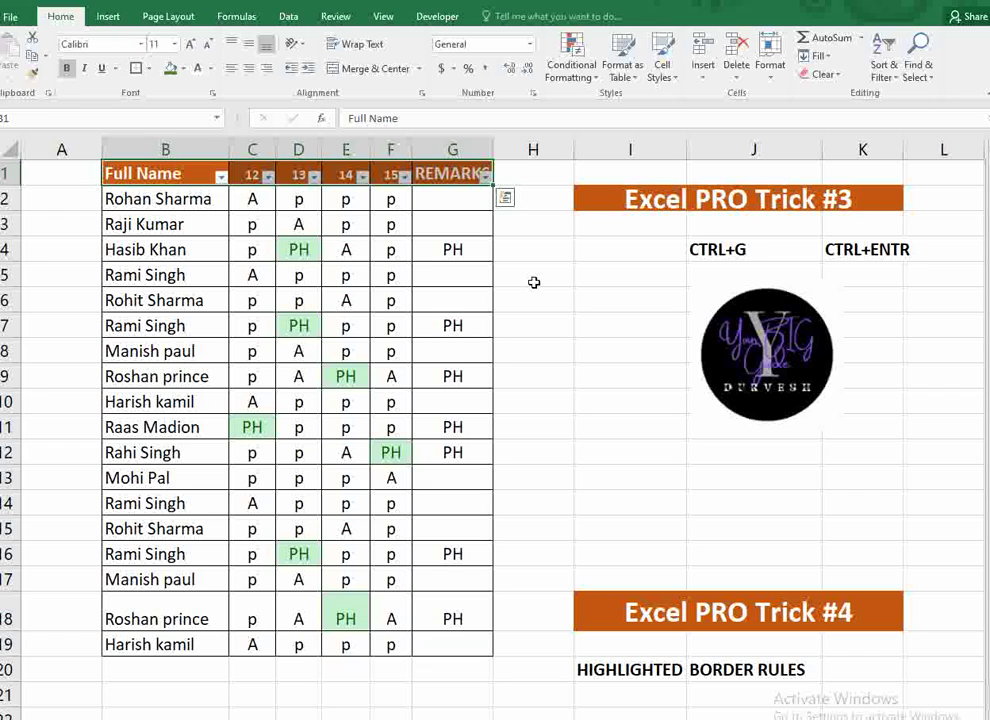
pyautogui.hotkey('ctrl', 'shift', 'l')
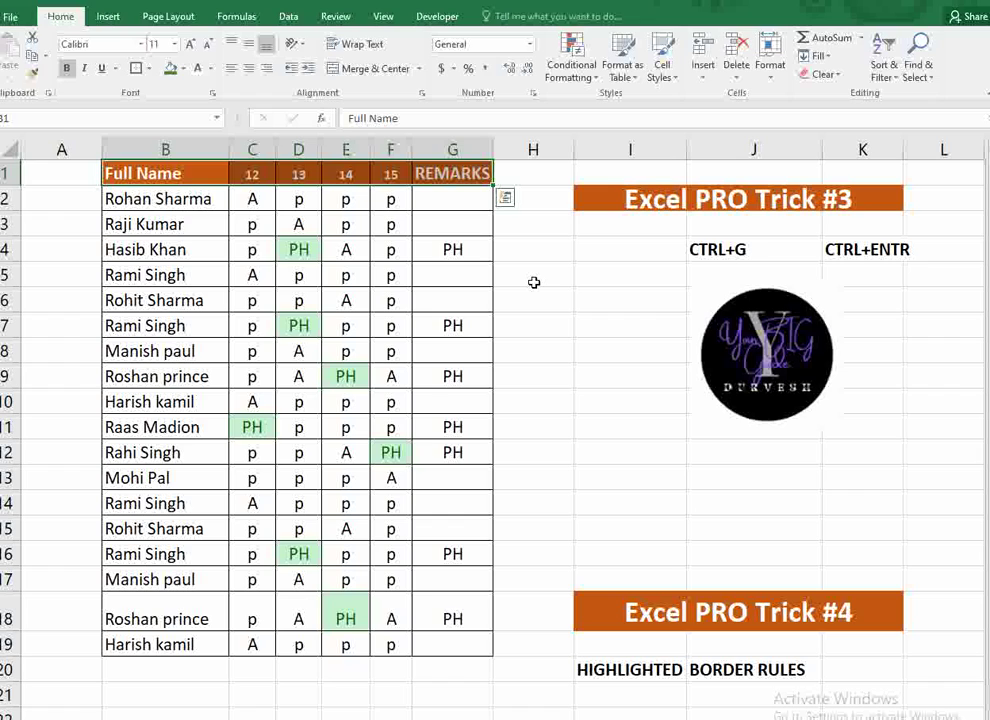
pyautogui.hotkey('ctrl', 'shift', 'l')
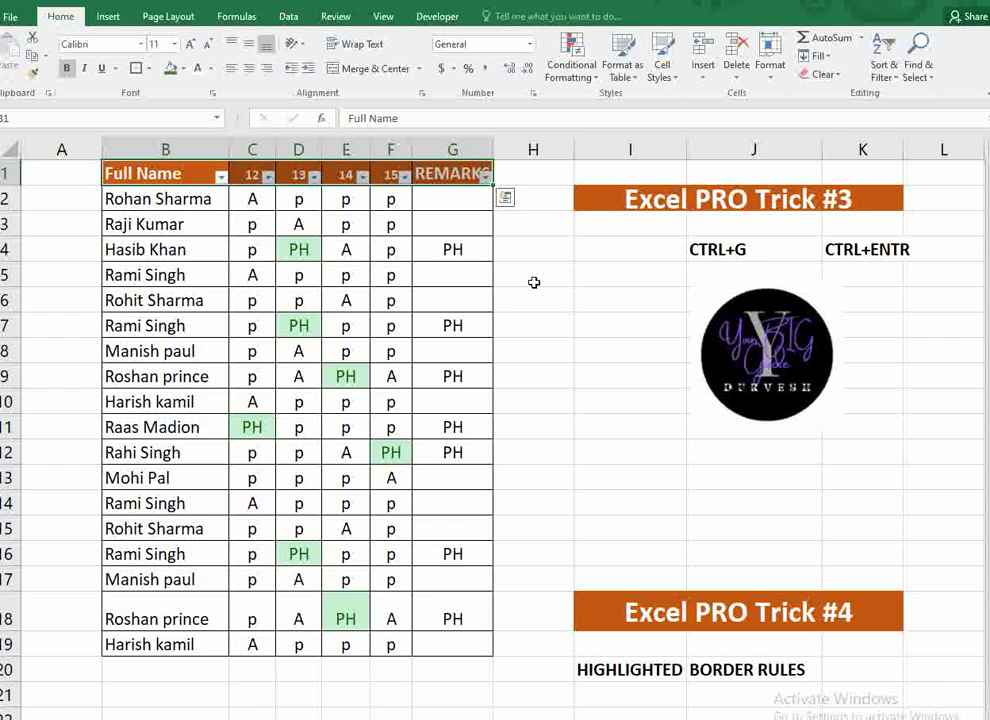
pyautogui.click(543, 250)
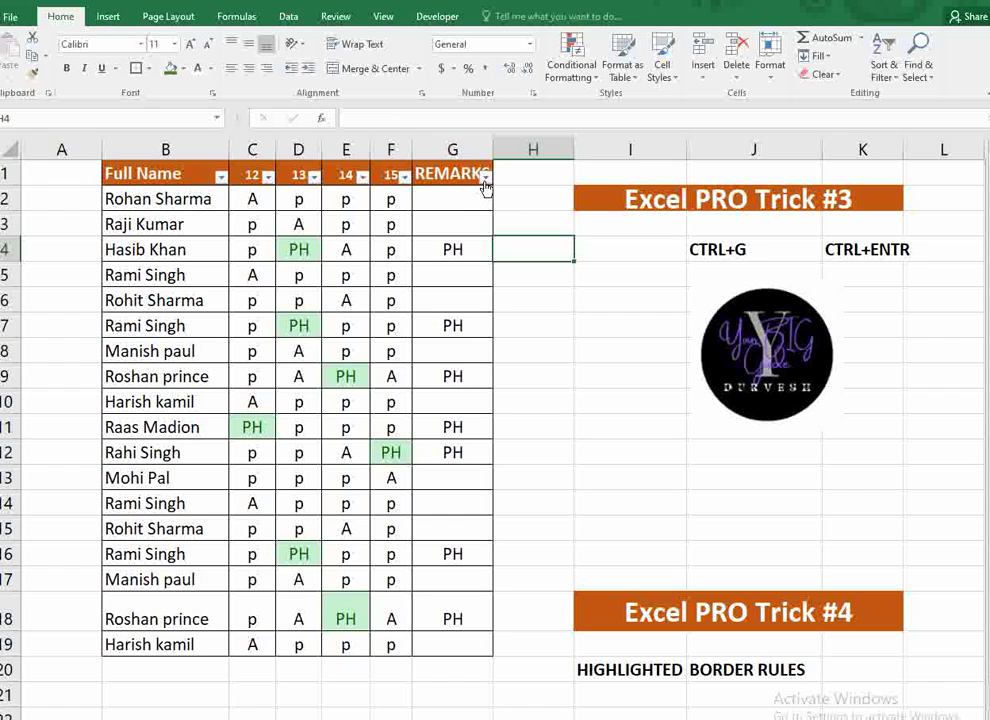
pyautogui.click(484, 177)
pyautogui.click(328, 356)
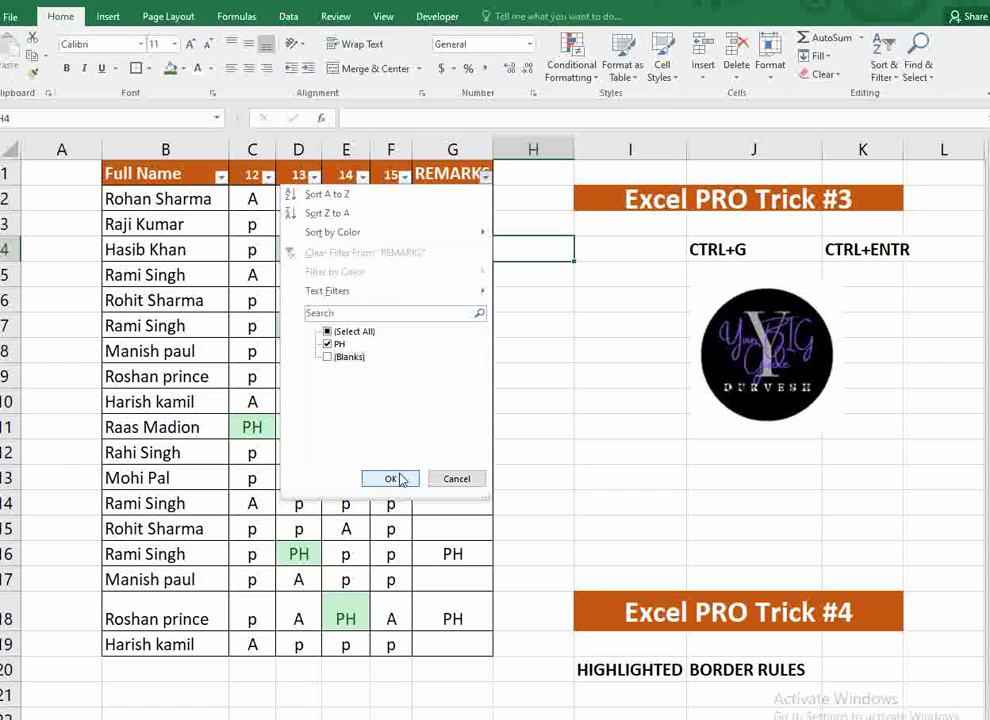
pyautogui.click(390, 478)
# Apply All Borders to the visible PH rows B4:G18, then clear the REMARKS filter.
pyautogui.moveTo(135, 198); pyautogui.dragTo(476, 372)
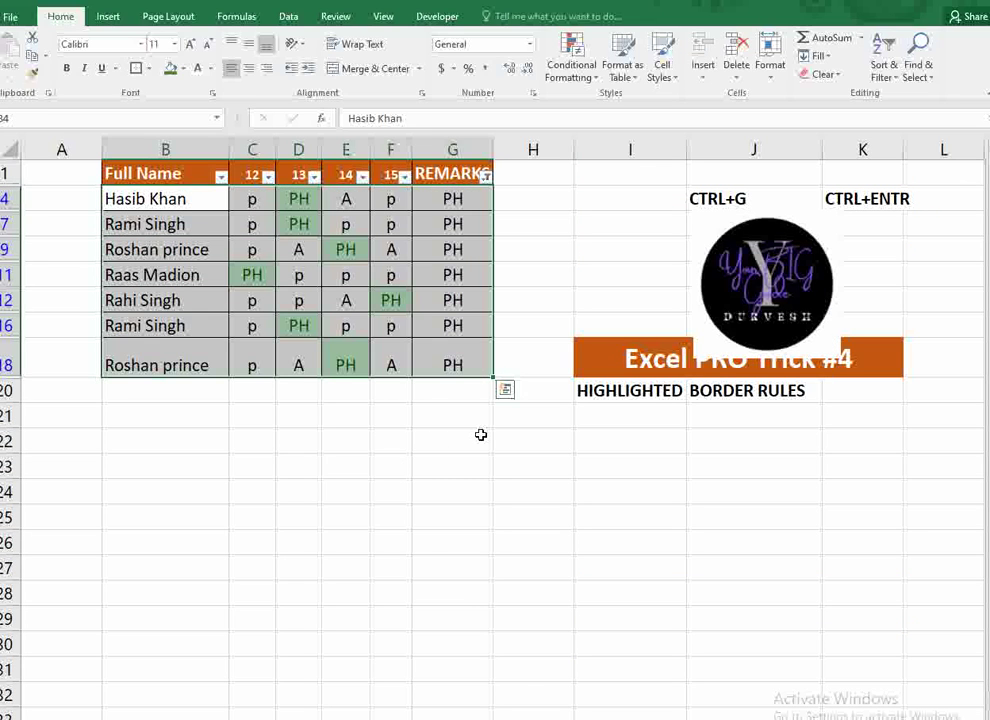
pyautogui.hotkey('alt', 'h')
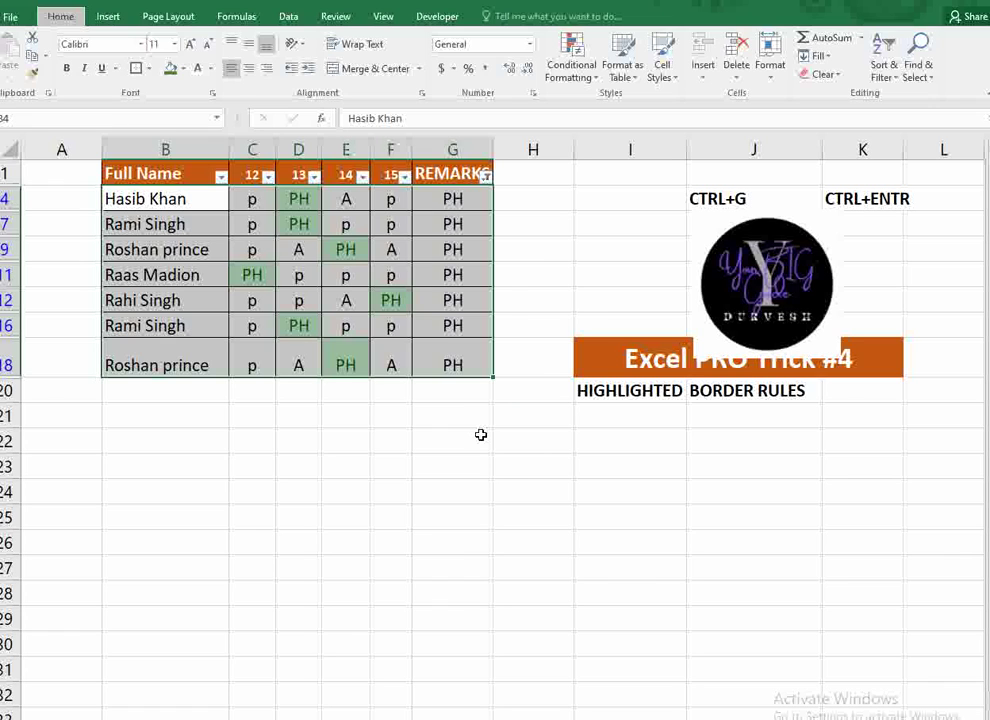
pyautogui.press('b')
pyautogui.press('a')
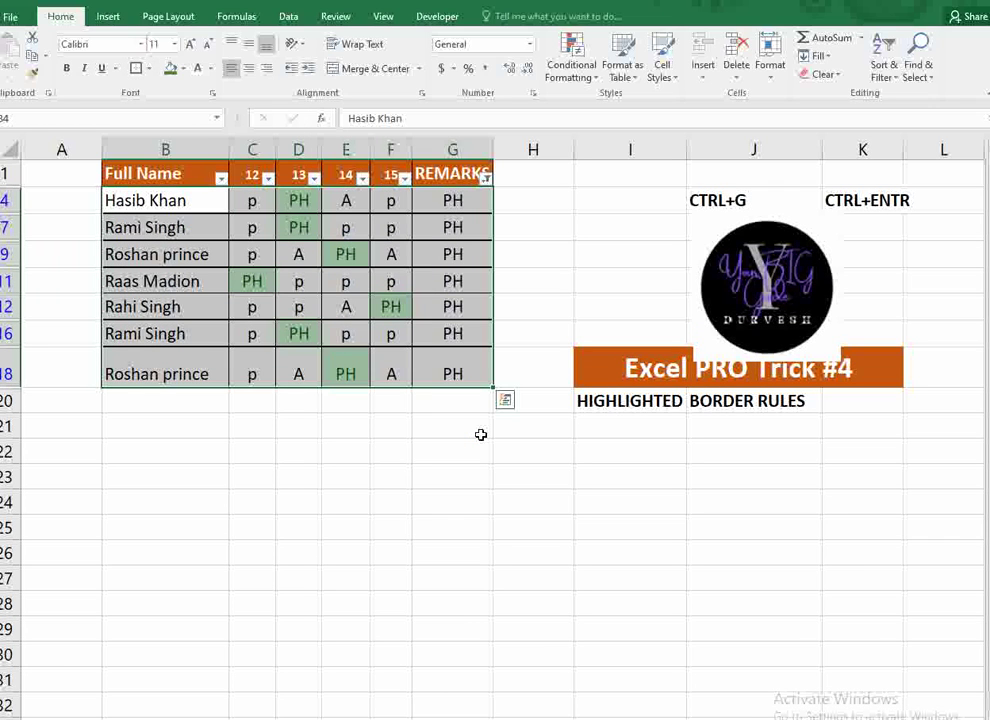
pyautogui.click(485, 180)
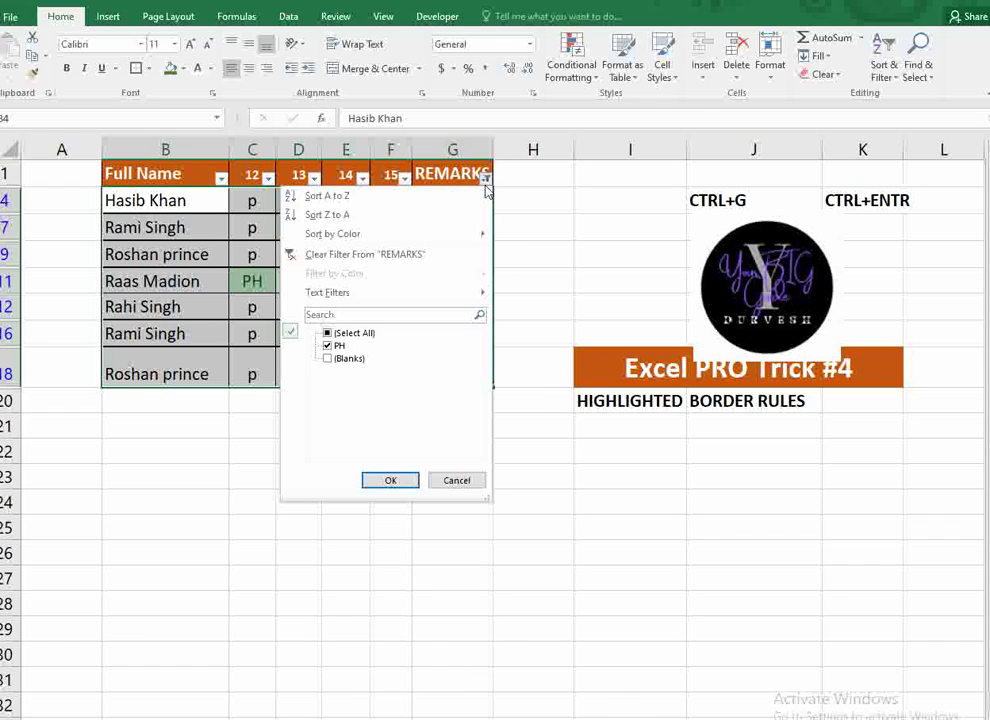
pyautogui.click(378, 256)
pyautogui.click(535, 328)
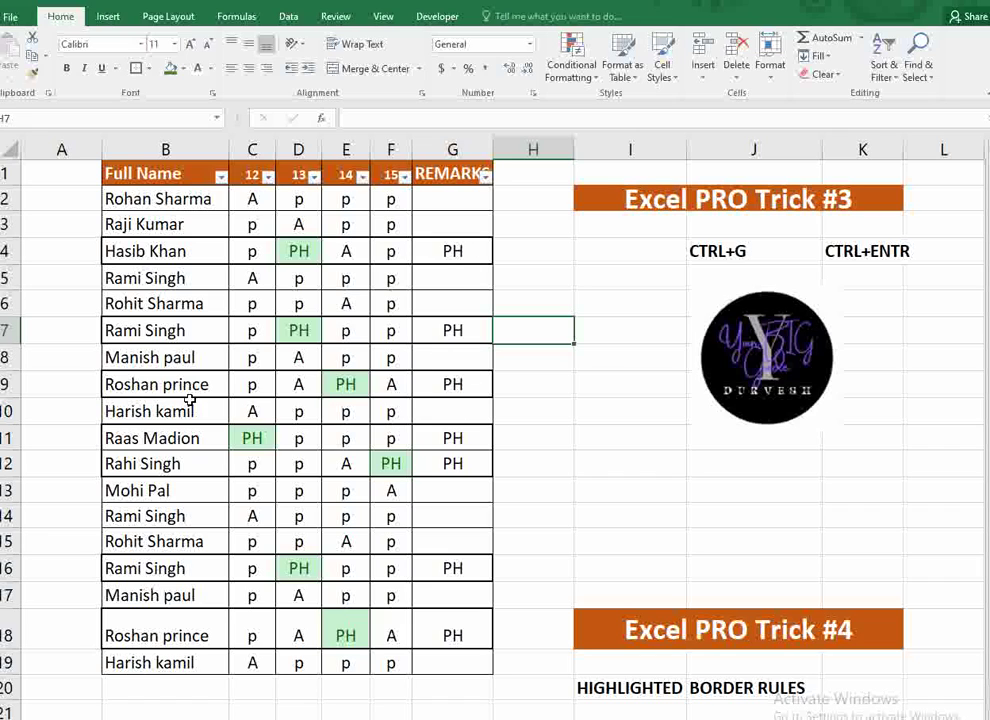
# Select the day-column entries C2:F19, starting from the PH cell in D4.
pyautogui.moveTo(128, 438); pyautogui.dragTo(475, 463)
pyautogui.click(531, 429)
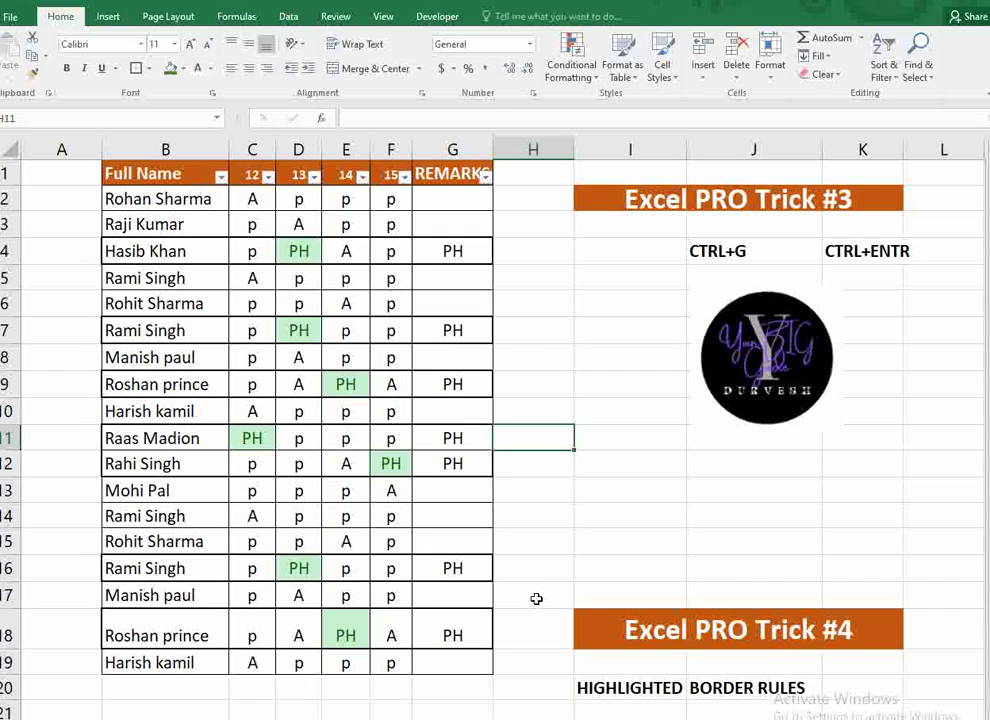
pyautogui.click(318, 254)
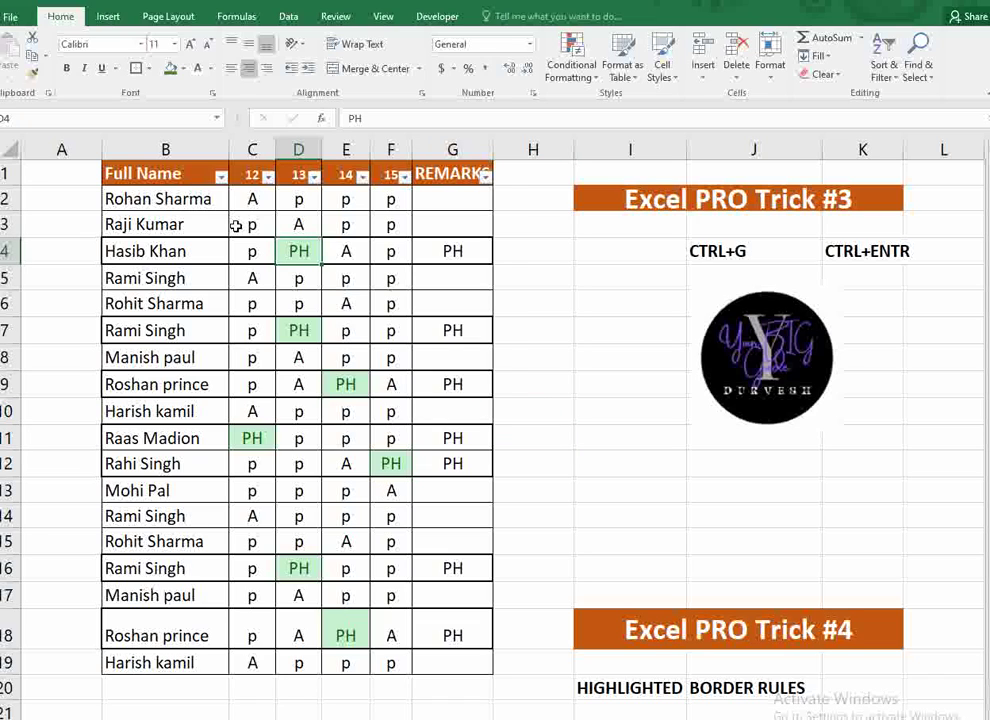
pyautogui.moveTo(251, 196)
pyautogui.mouseDown()
pyautogui.moveTo(427, 295)
pyautogui.moveTo(393, 660)
pyautogui.mouseUp()
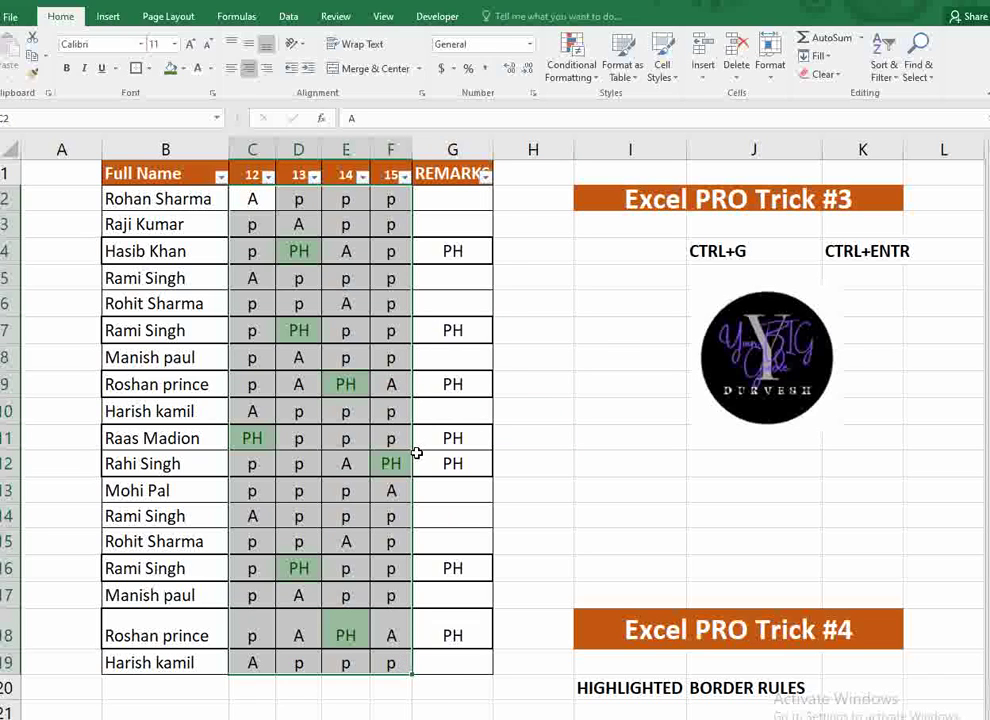
# Start a Highlight Cells 'Text That Contains' rule with the text PH.
pyautogui.click(575, 55)
pyautogui.moveTo(646, 109)
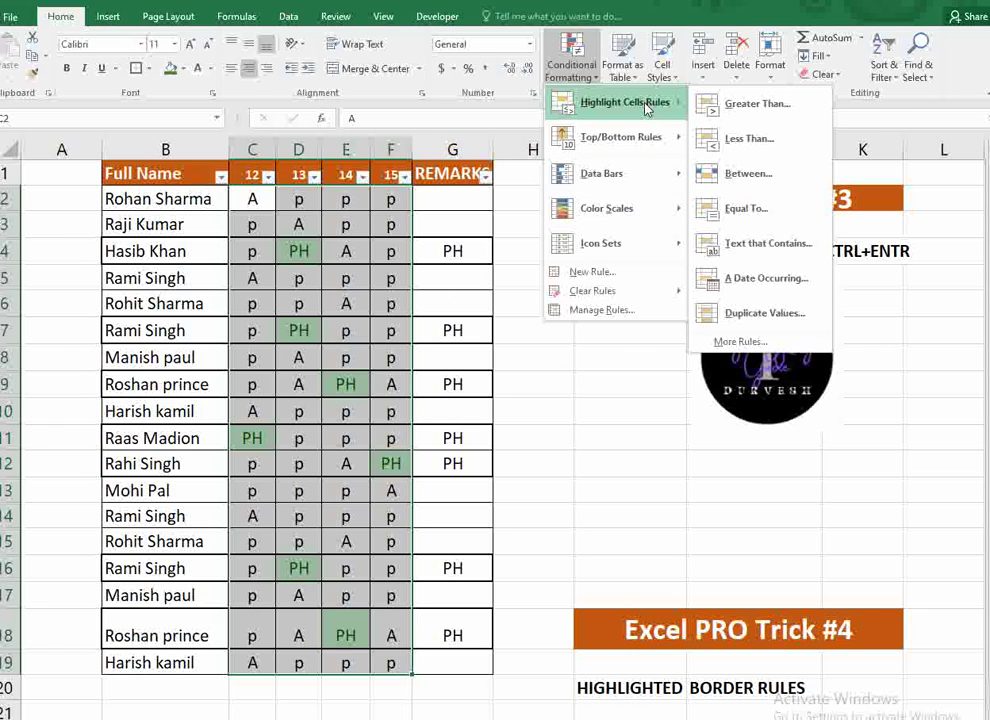
pyautogui.click(770, 243)
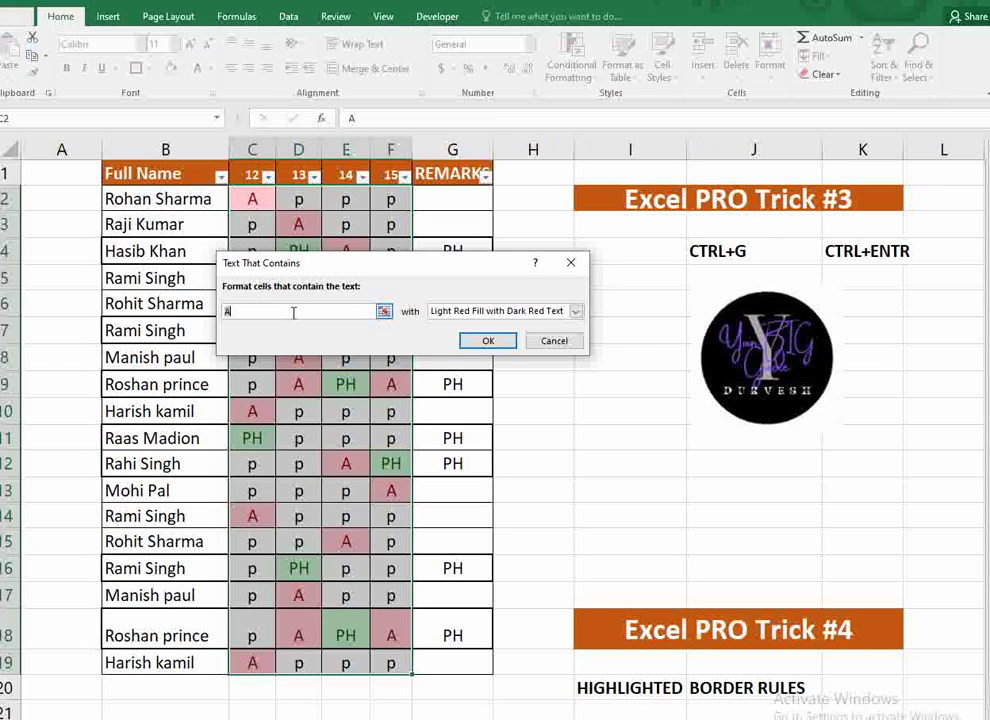
pyautogui.press('BackSpace')
pyautogui.write('PH')
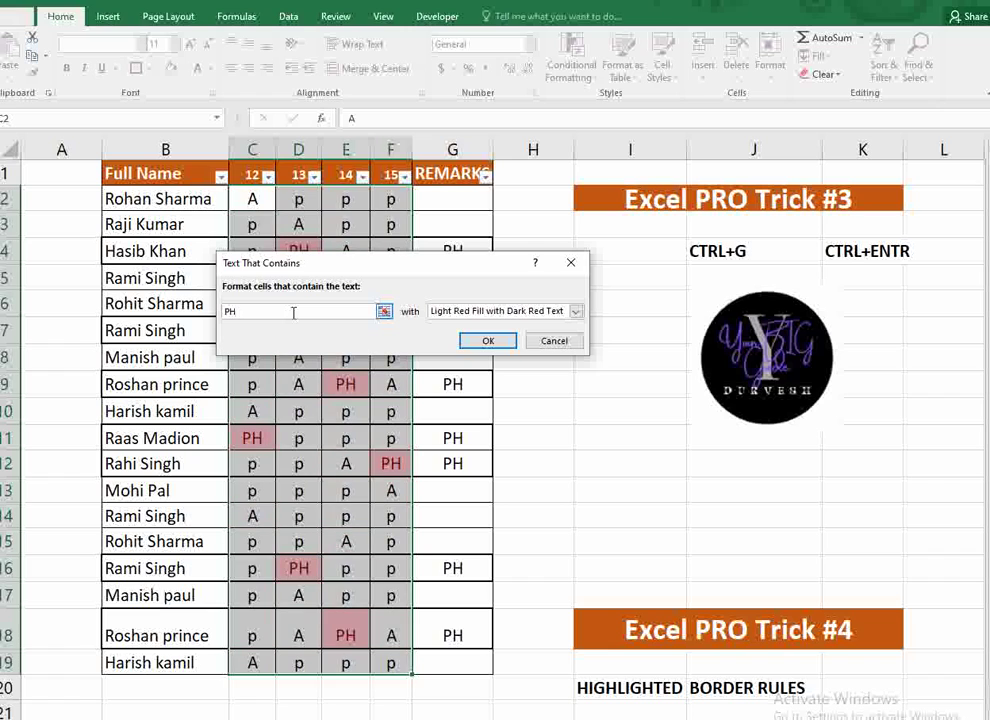
# Give the PH rule a custom gold fill and apply it to the attendance entries.
pyautogui.click(576, 311)
pyautogui.click(484, 388)
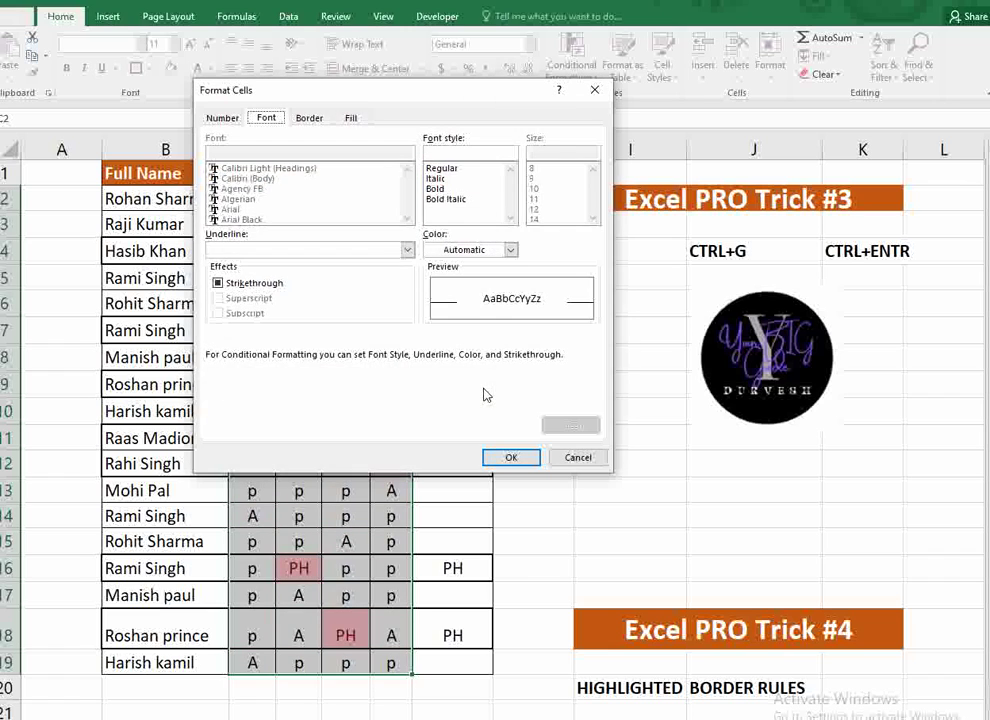
pyautogui.click(308, 118)
pyautogui.click(344, 118)
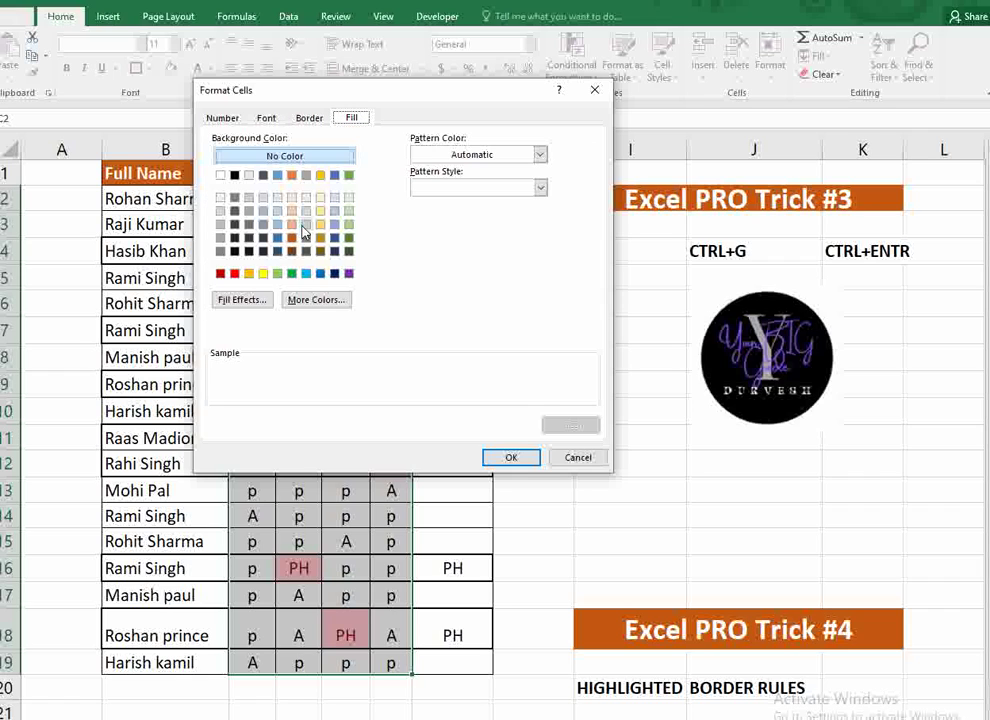
pyautogui.click(250, 274)
pyautogui.click(532, 459)
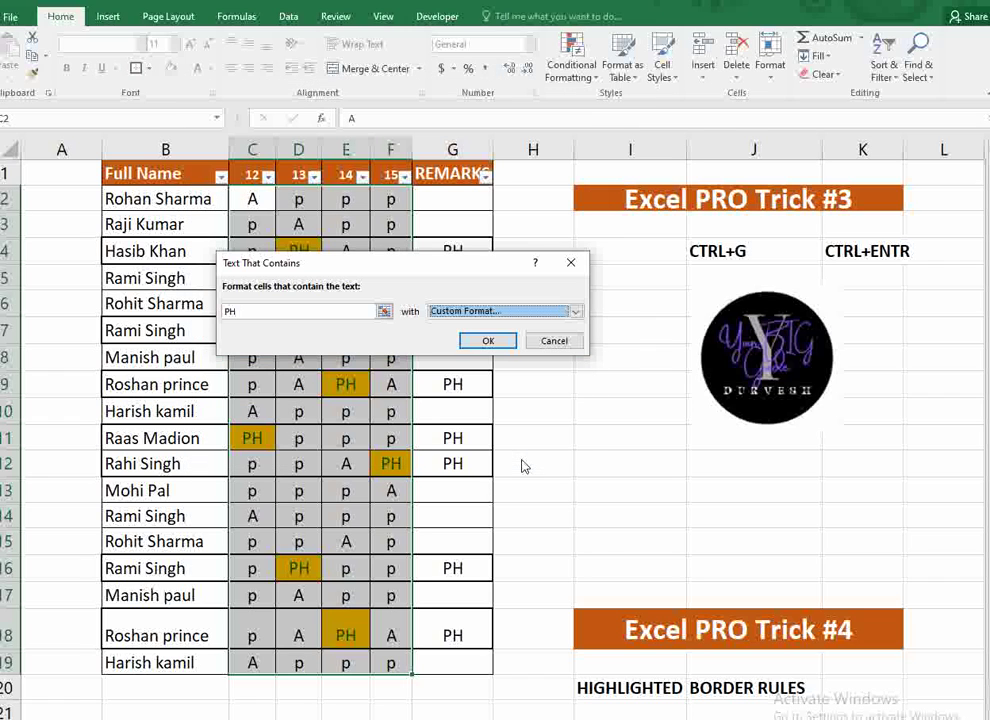
pyautogui.click(500, 342)
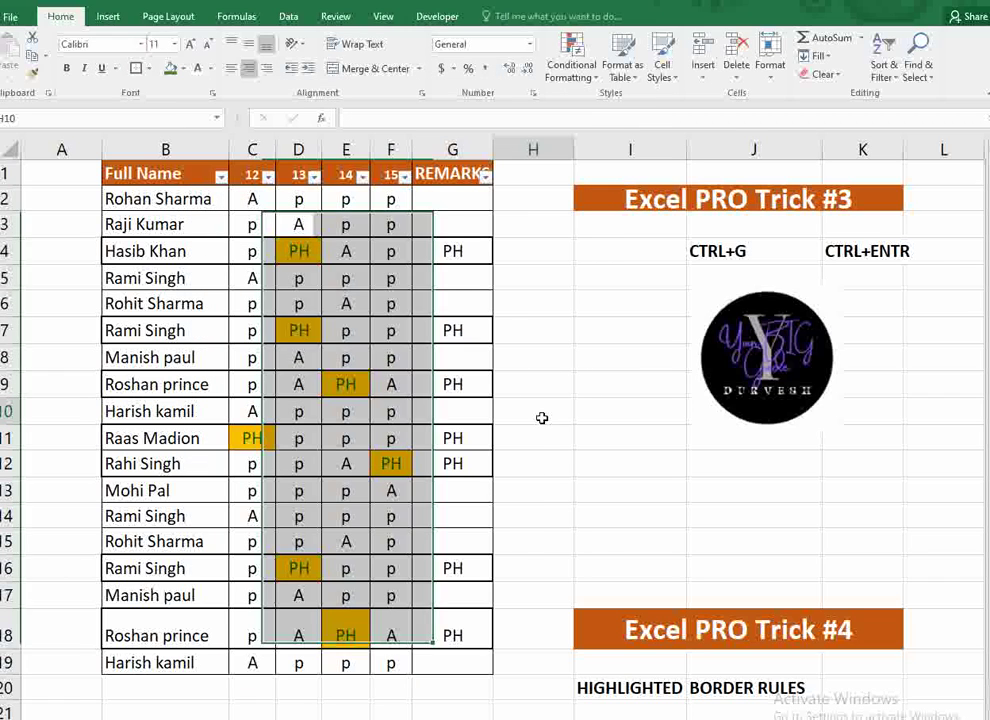
pyautogui.click(538, 413)
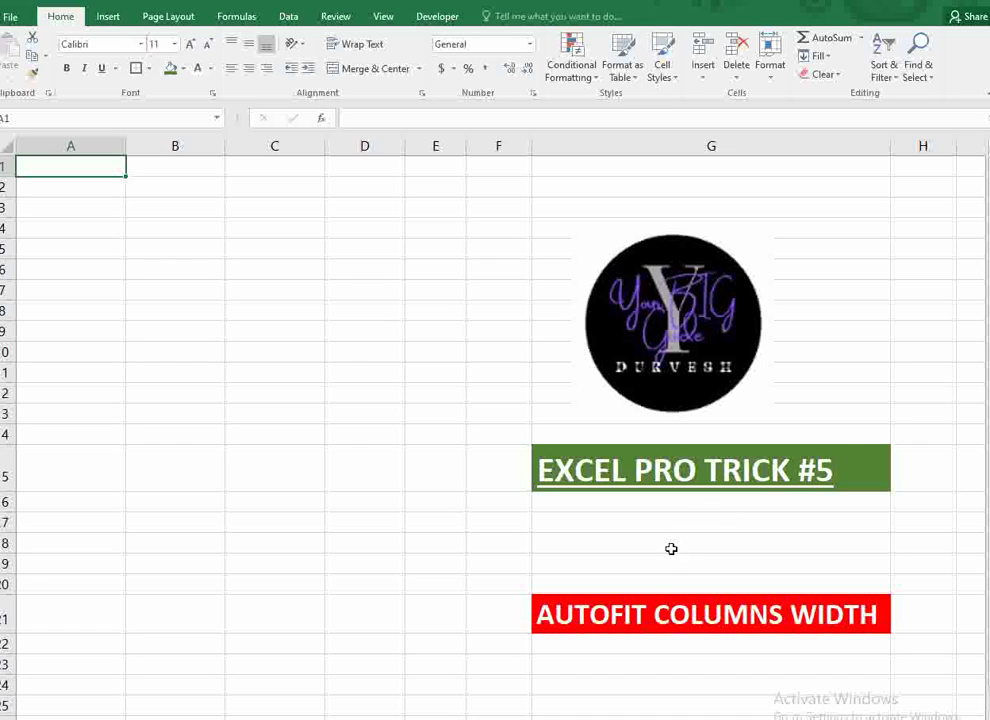
# Enter headers NAME, COMPANY CODE, DESIGNATION and ADDRESS OF EMPLOYEE in cells A3 to D3.
pyautogui.click(605, 605)
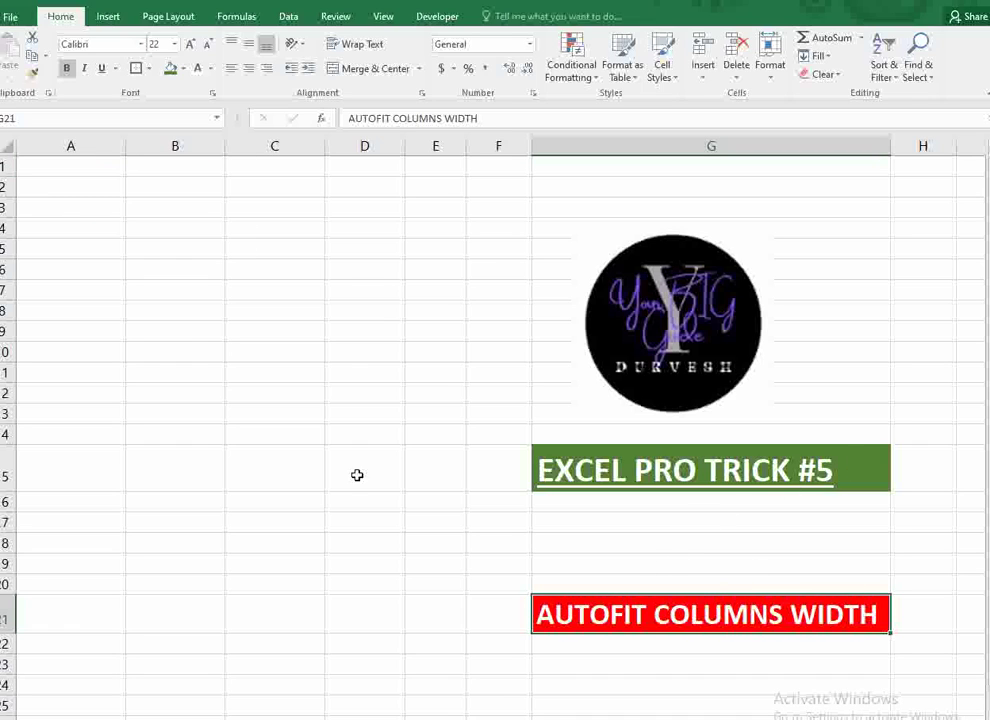
pyautogui.click(59, 204)
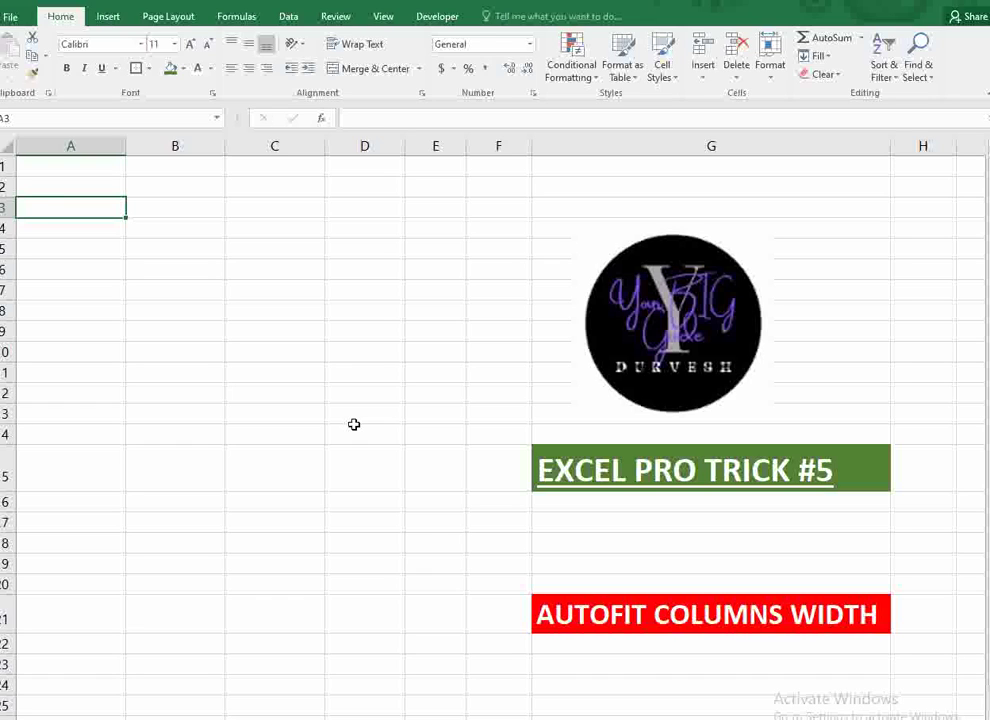
pyautogui.write('NAME')
pyautogui.press('Tab')
pyautogui.write('COMPANY CODE')
pyautogui.press('Tab')
pyautogui.write('D')
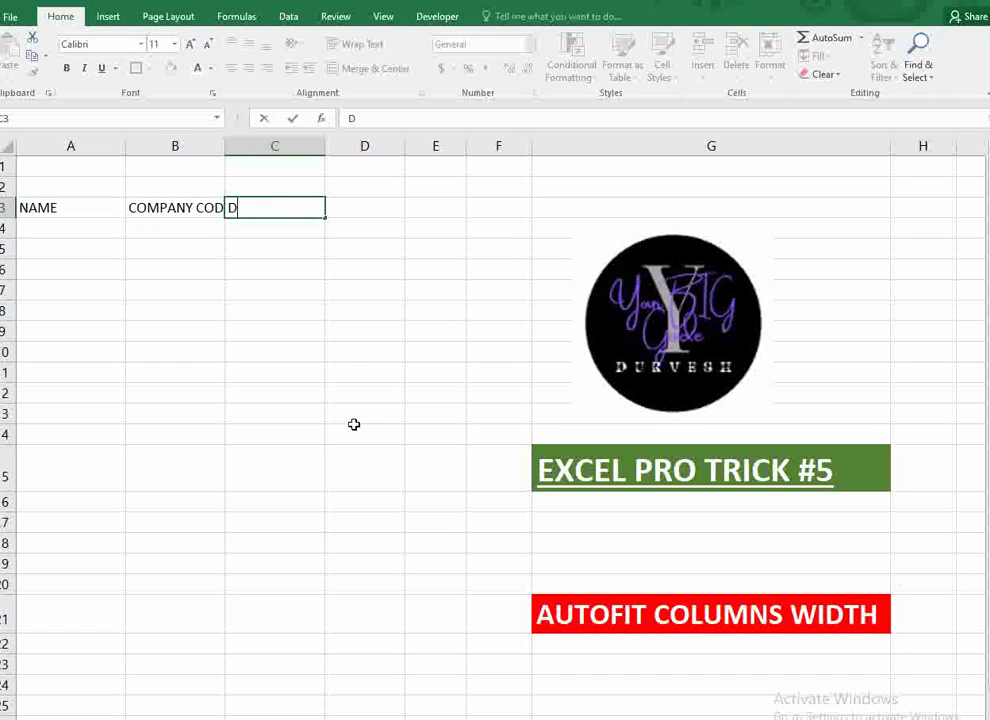
pyautogui.write('ESIGNATION')
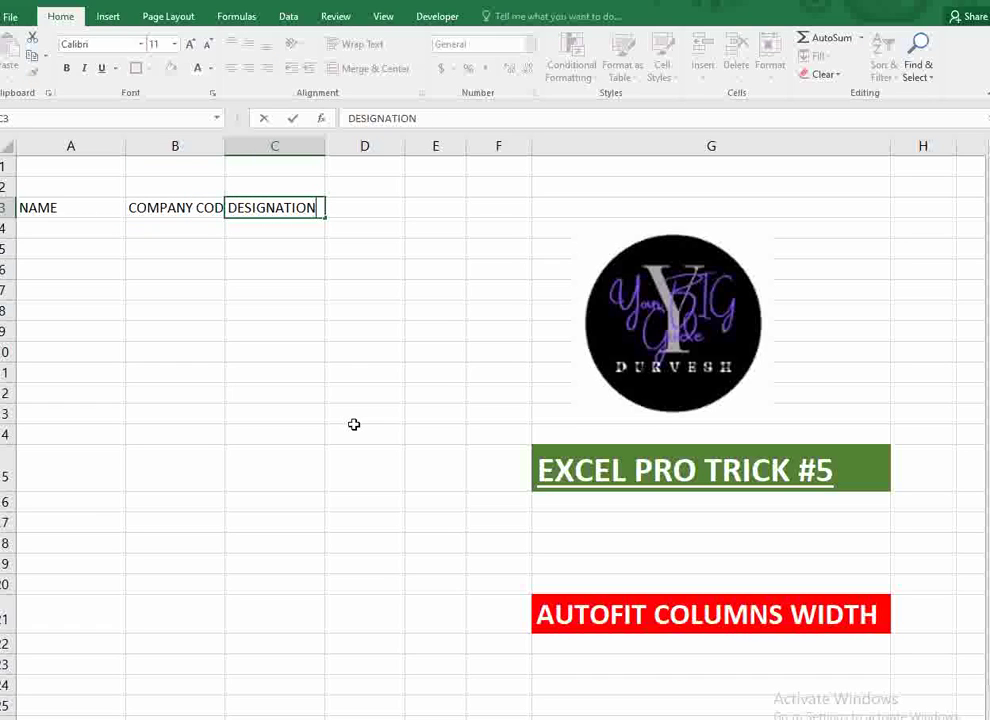
pyautogui.press('Tab')
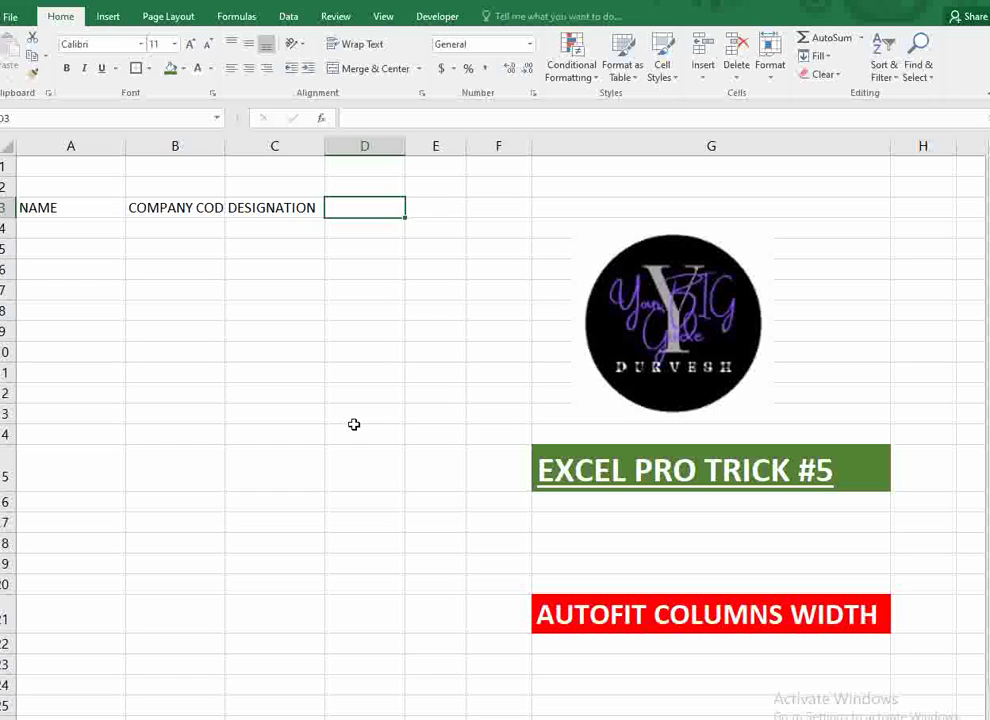
pyautogui.write('A')
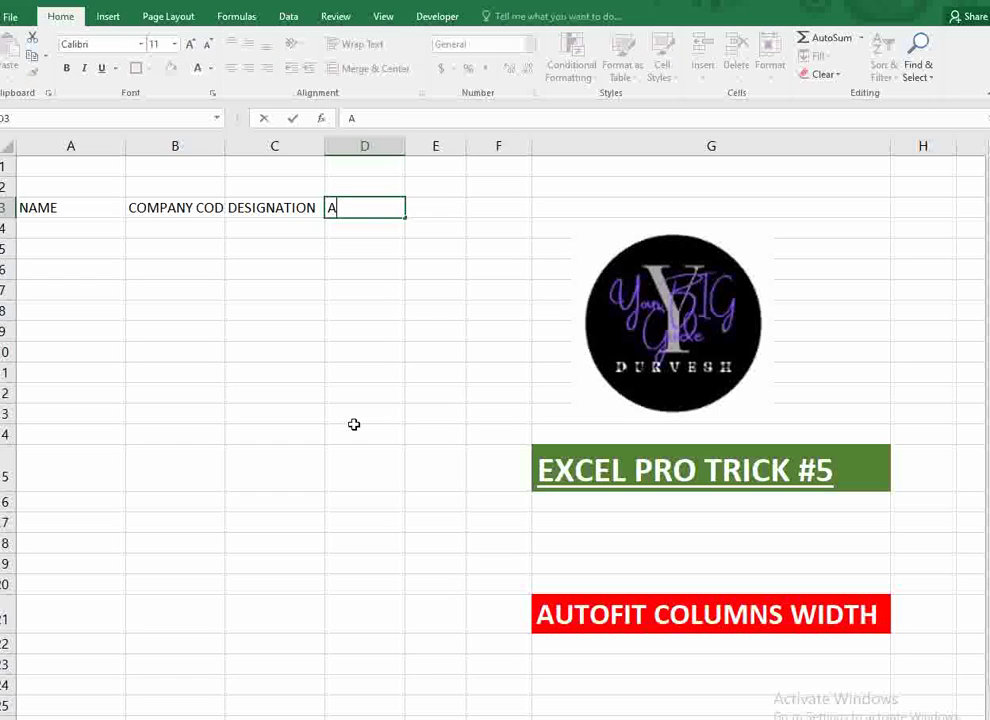
pyautogui.write('DDRES')
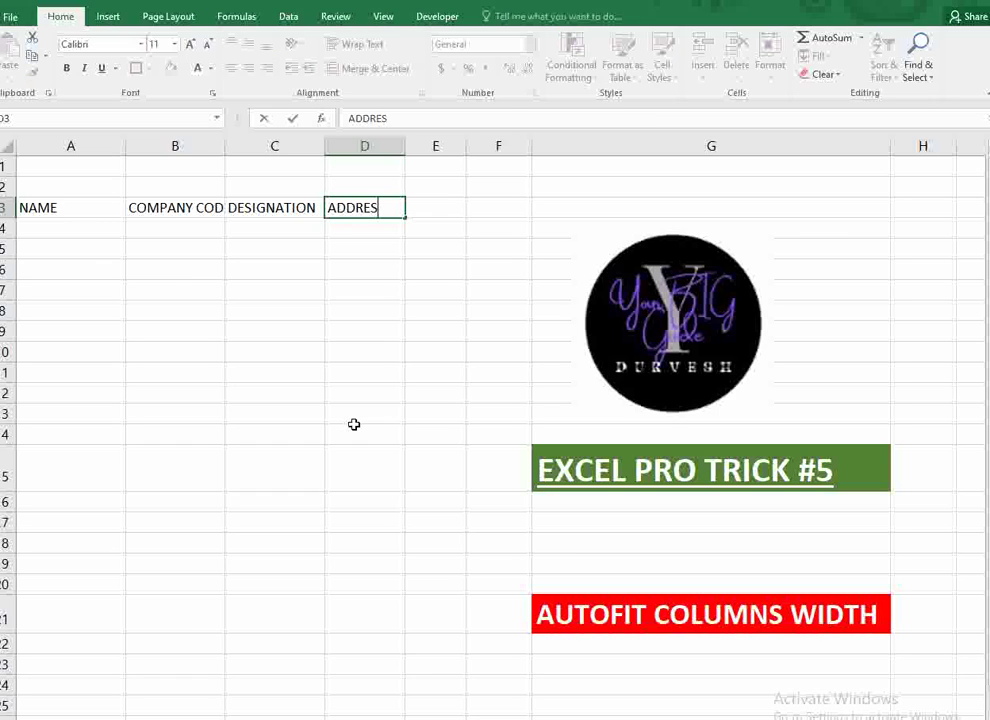
pyautogui.write('S OF EMP')
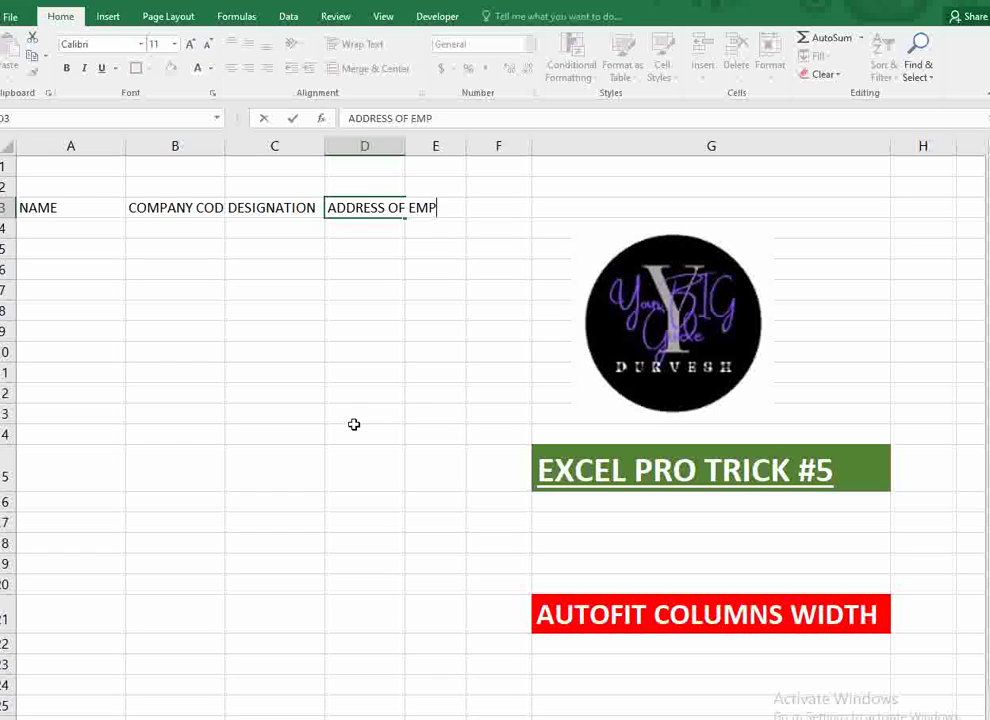
pyautogui.write('LOYEE')
pyautogui.click(305, 414)
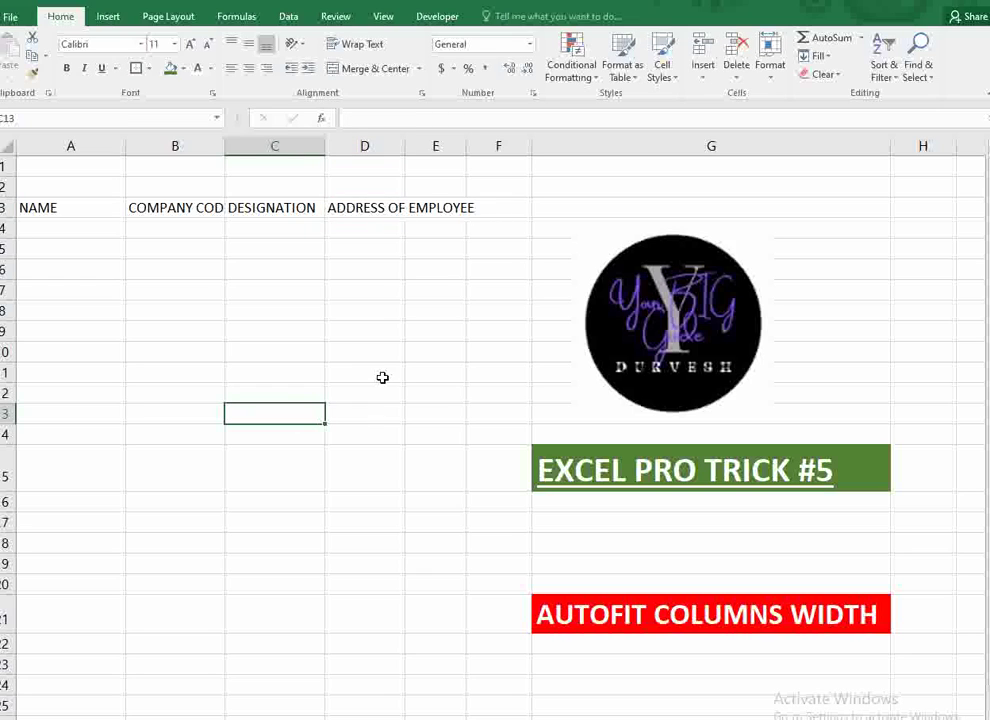
# AutoFit columns A to D to their headers, then clear A3:D3.
pyautogui.doubleClick(125, 145)
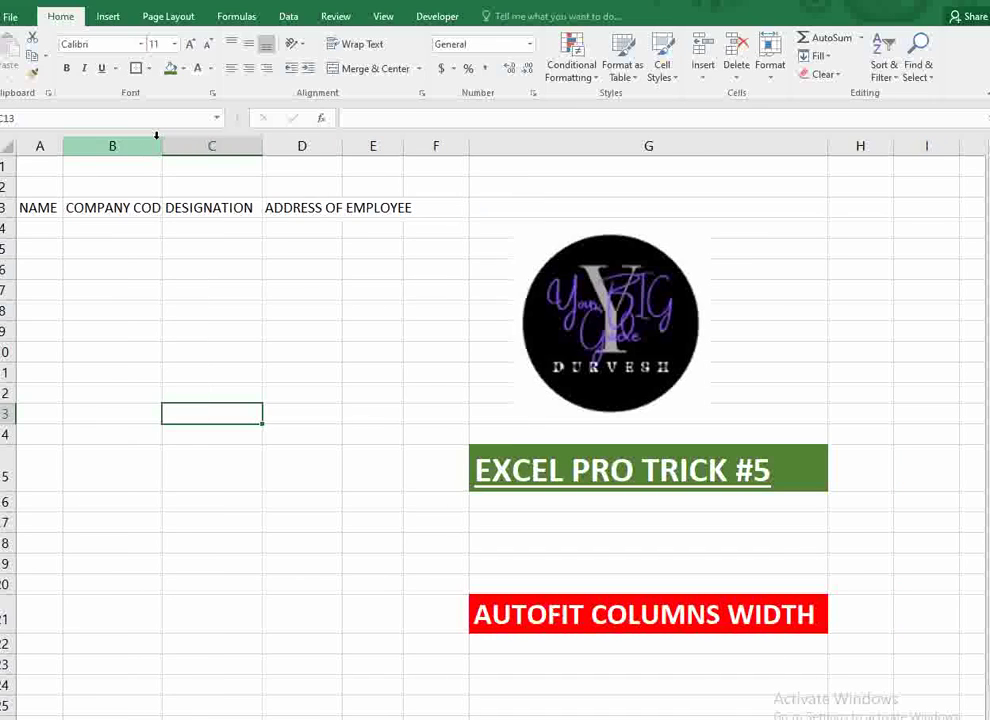
pyautogui.doubleClick(160, 145)
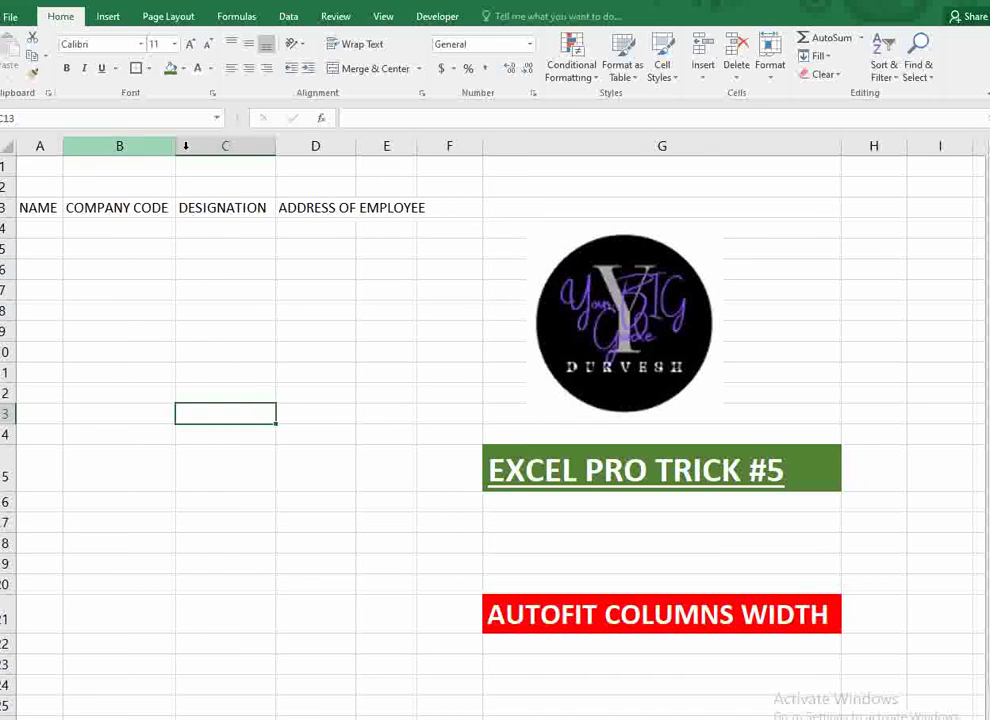
pyautogui.doubleClick(276, 145)
pyautogui.doubleClick(354, 148)
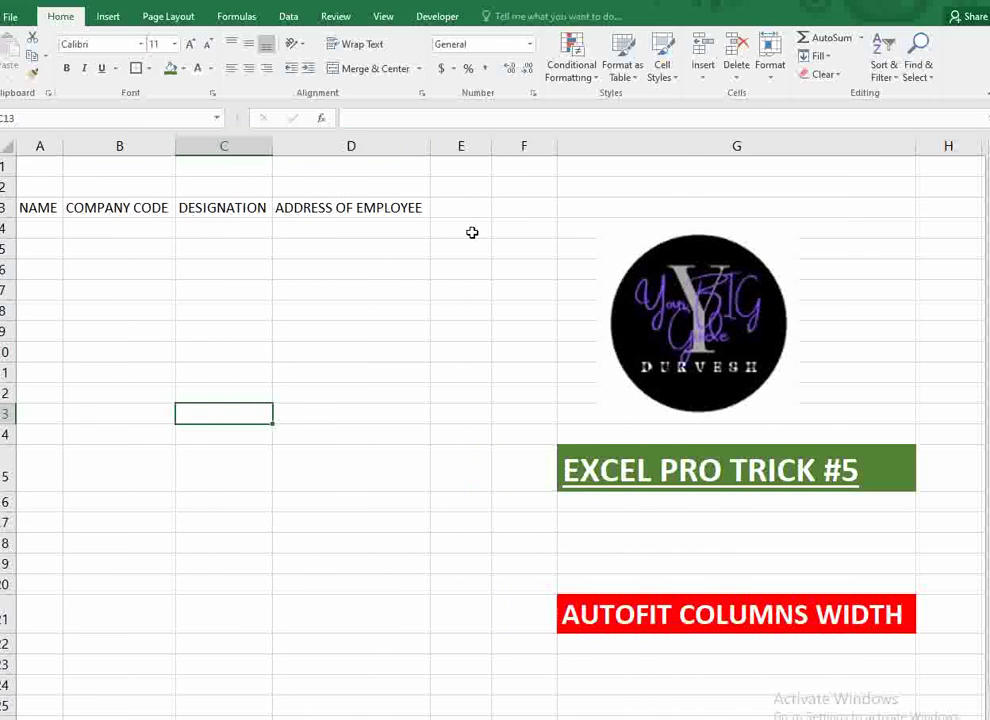
pyautogui.moveTo(22, 205); pyautogui.dragTo(354, 210)
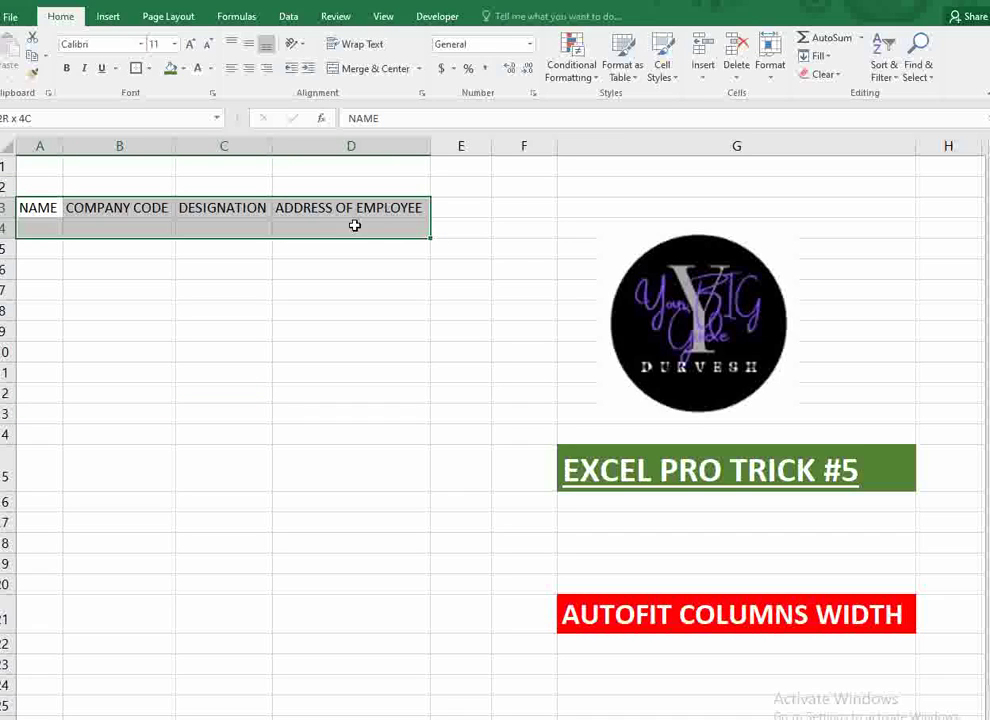
pyautogui.press('Delete')
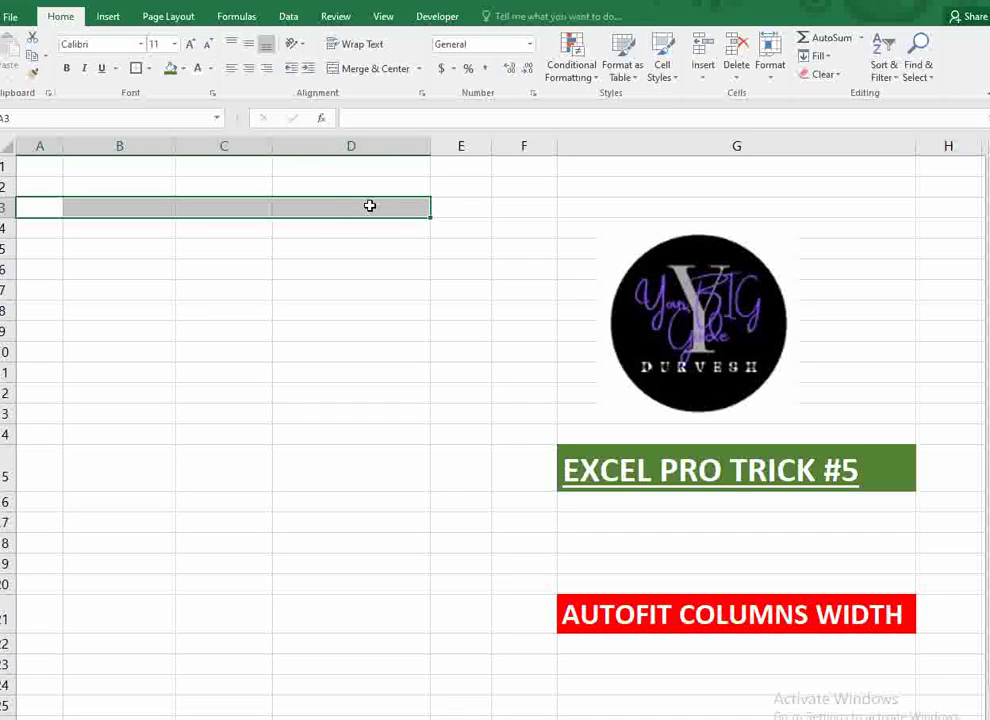
pyautogui.click(258, 325)
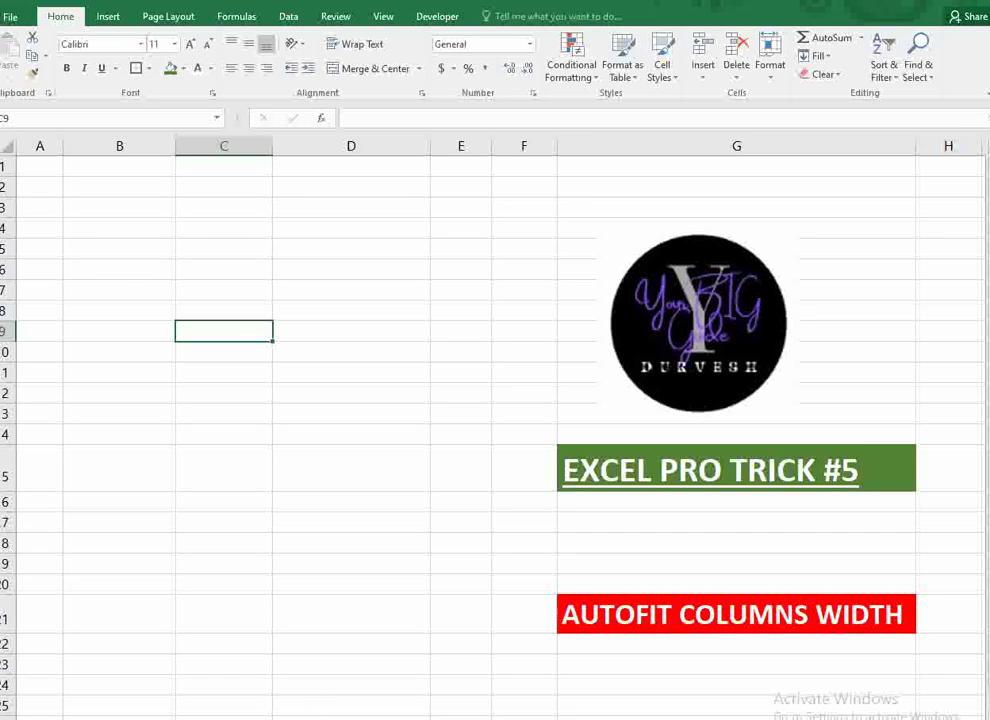
# Open the sheet's code and create a Worksheet_SelectionChange event procedure.
pyautogui.rightClick(260, 716)
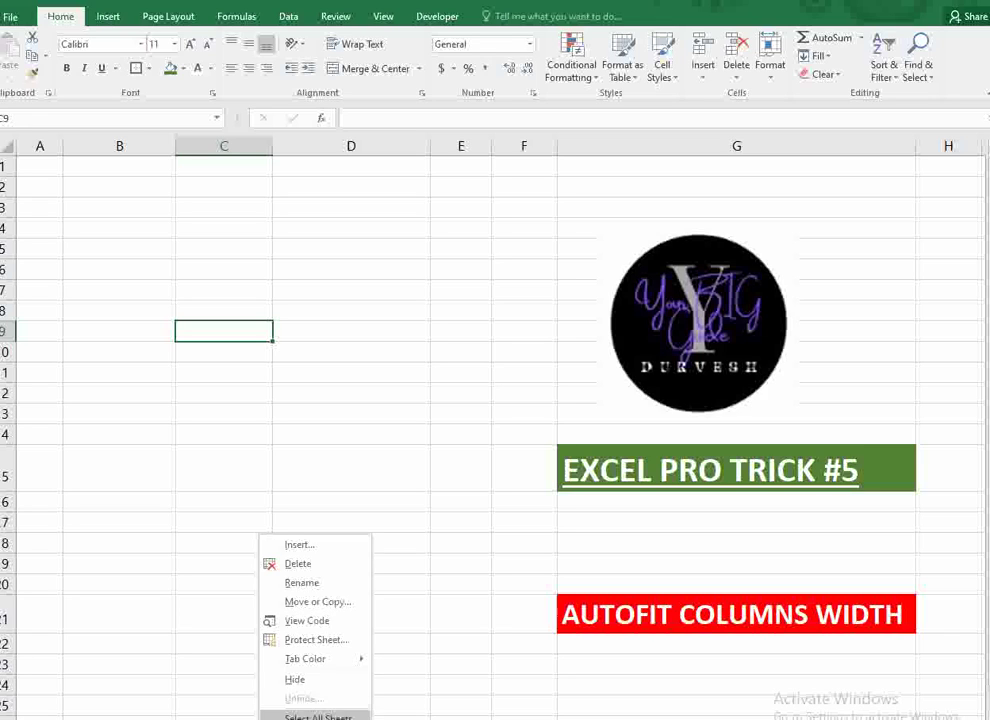
pyautogui.click(305, 621)
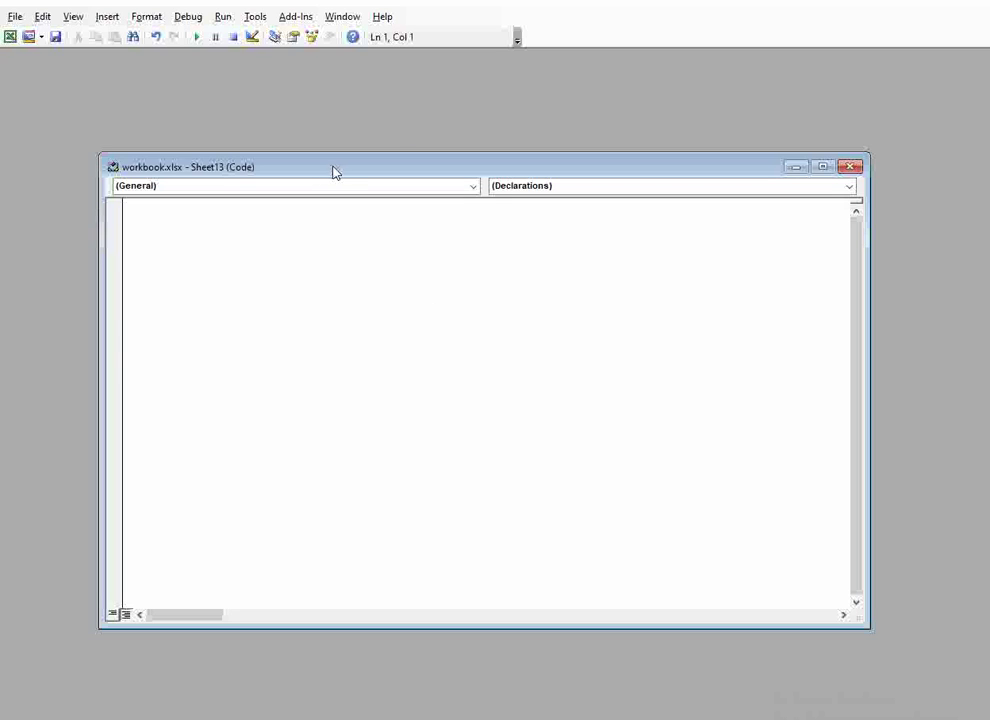
pyautogui.click(474, 193)
pyautogui.click(190, 214)
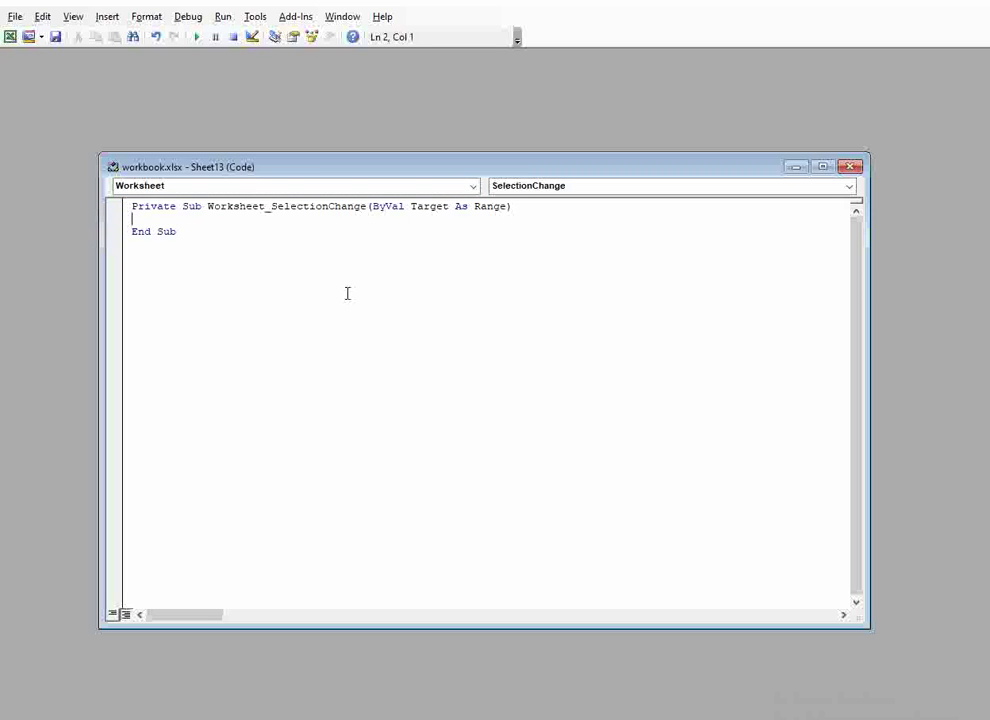
# Add Cells.EntireColumn.AutoFit to the handler and return to Excel.
pyautogui.write('cells.')
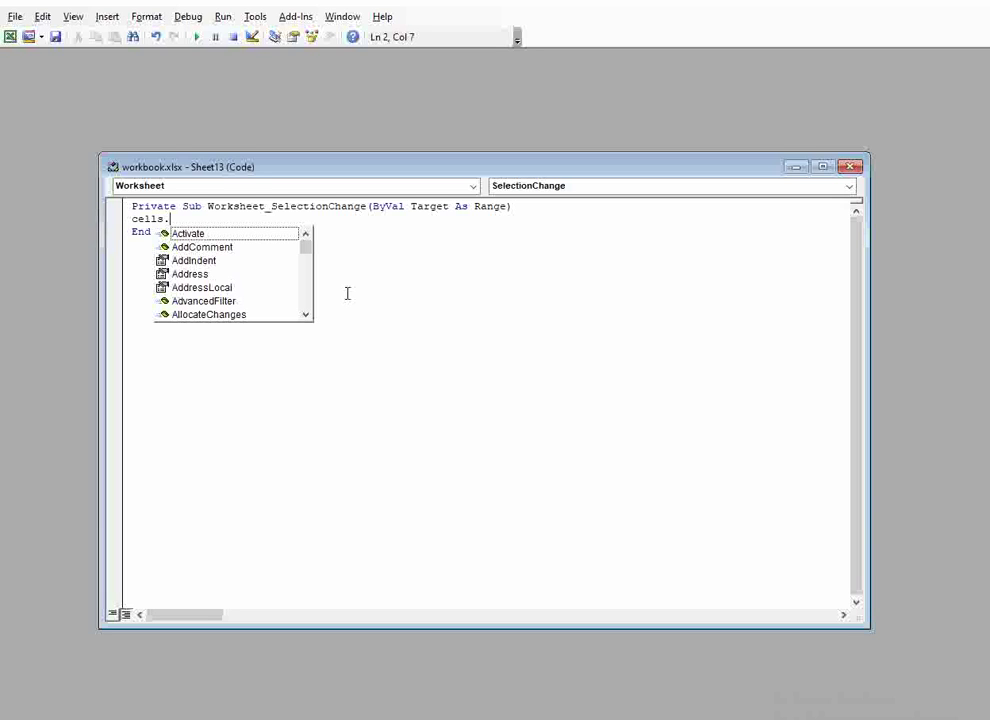
pyautogui.write('ent')
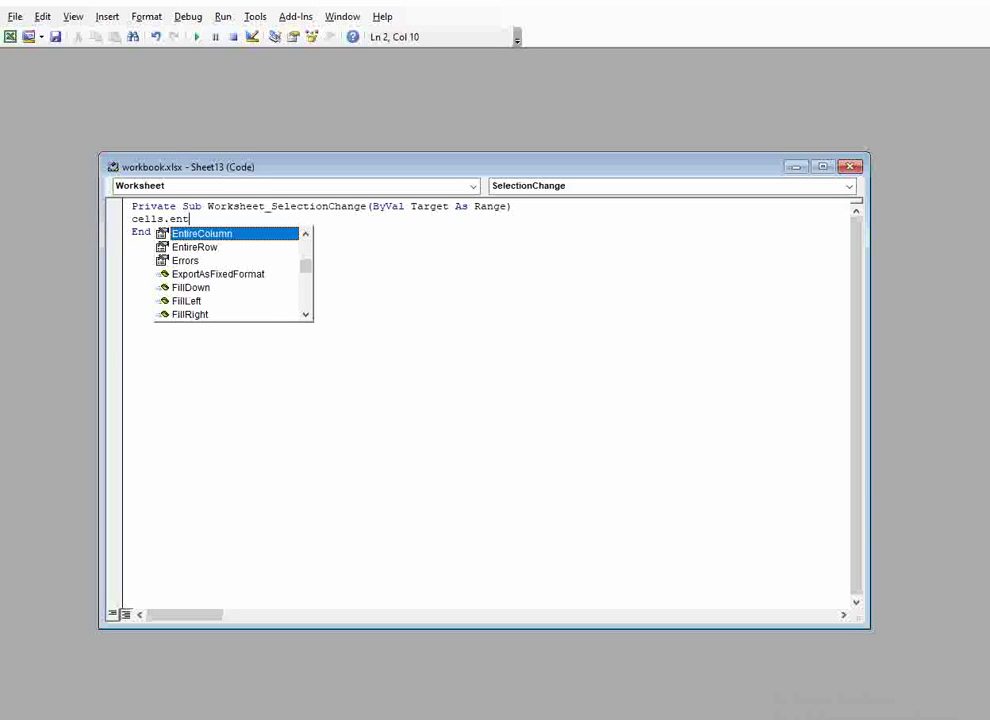
pyautogui.doubleClick(221, 235)
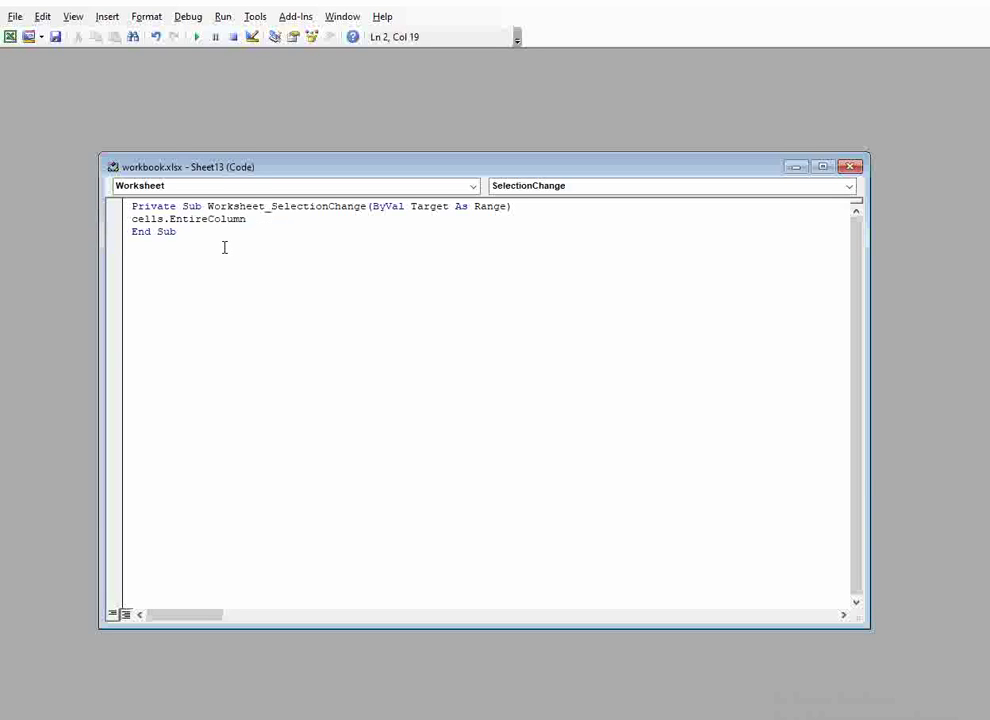
pyautogui.write('.')
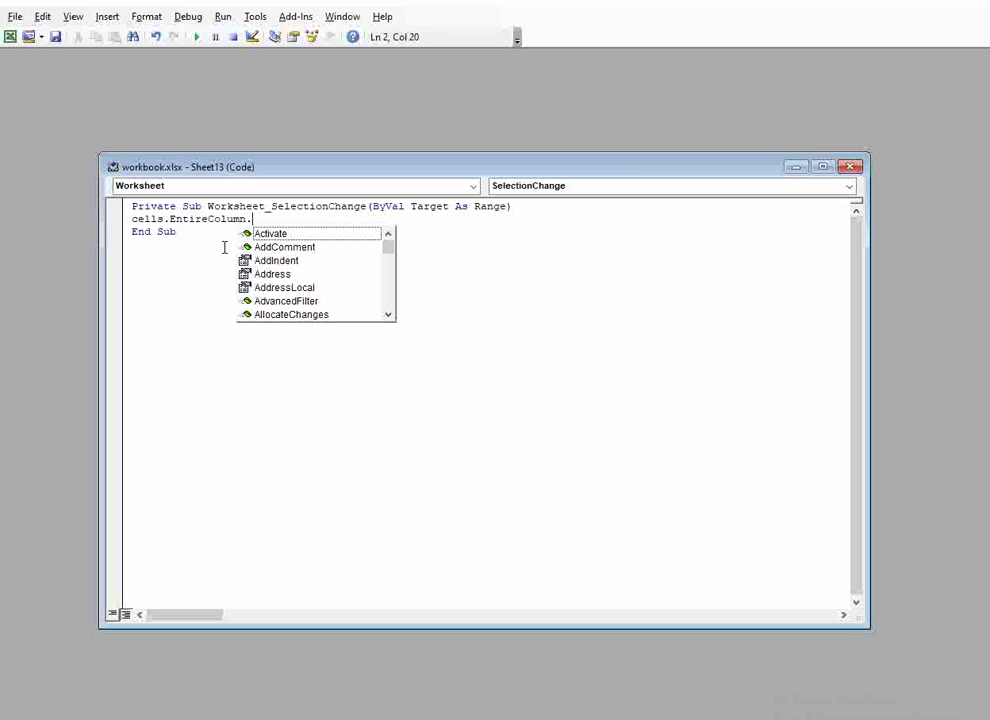
pyautogui.write('autofi')
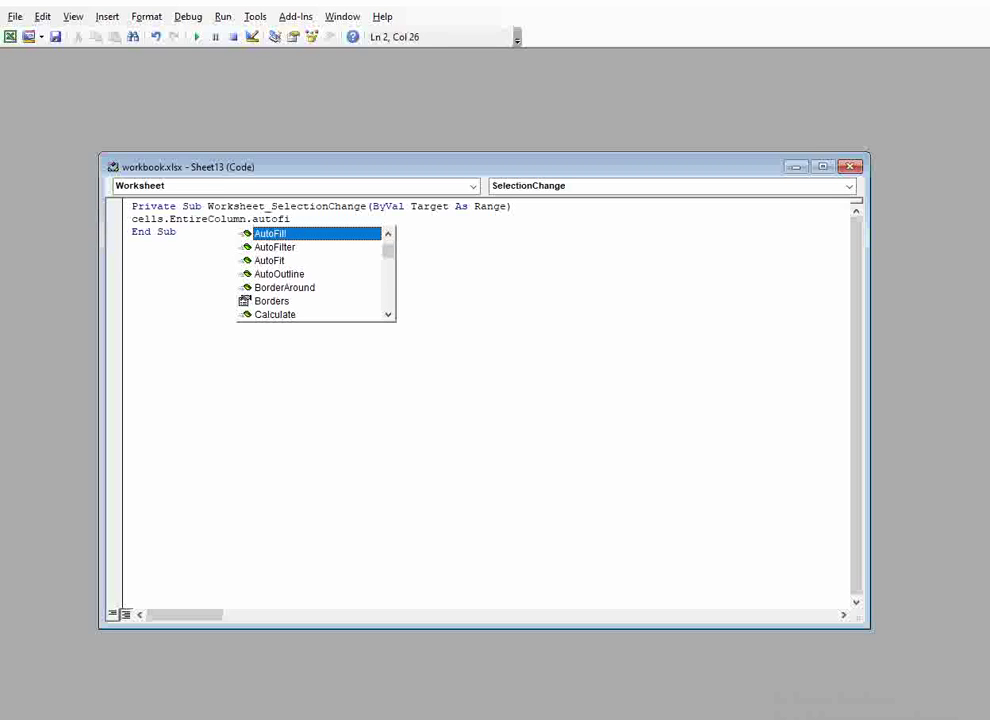
pyautogui.doubleClick(268, 260)
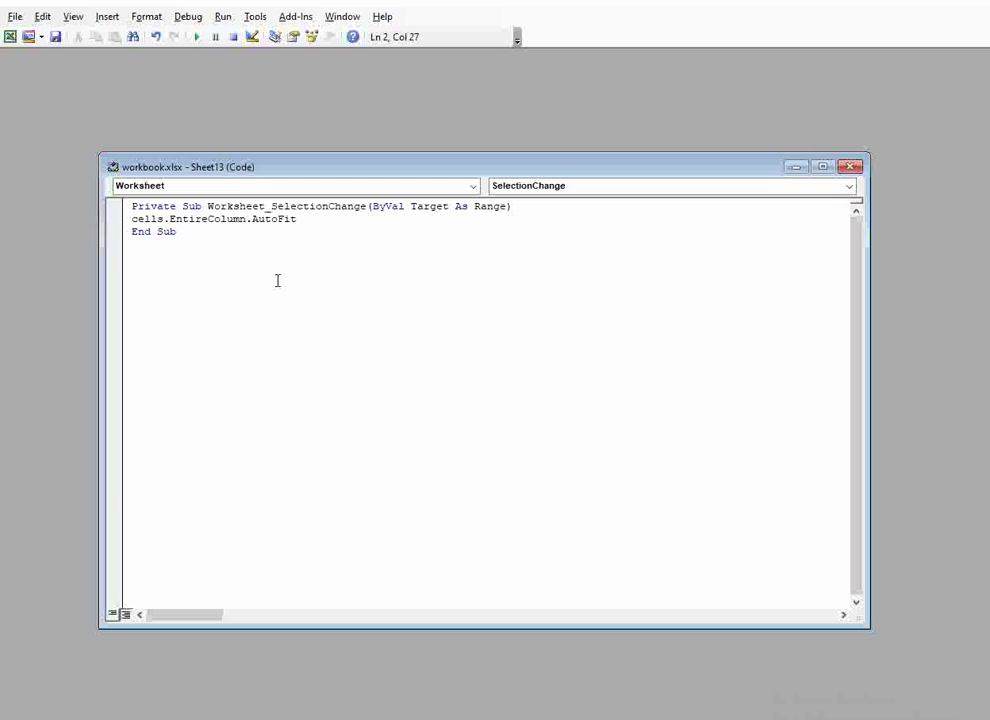
pyautogui.click(277, 280)
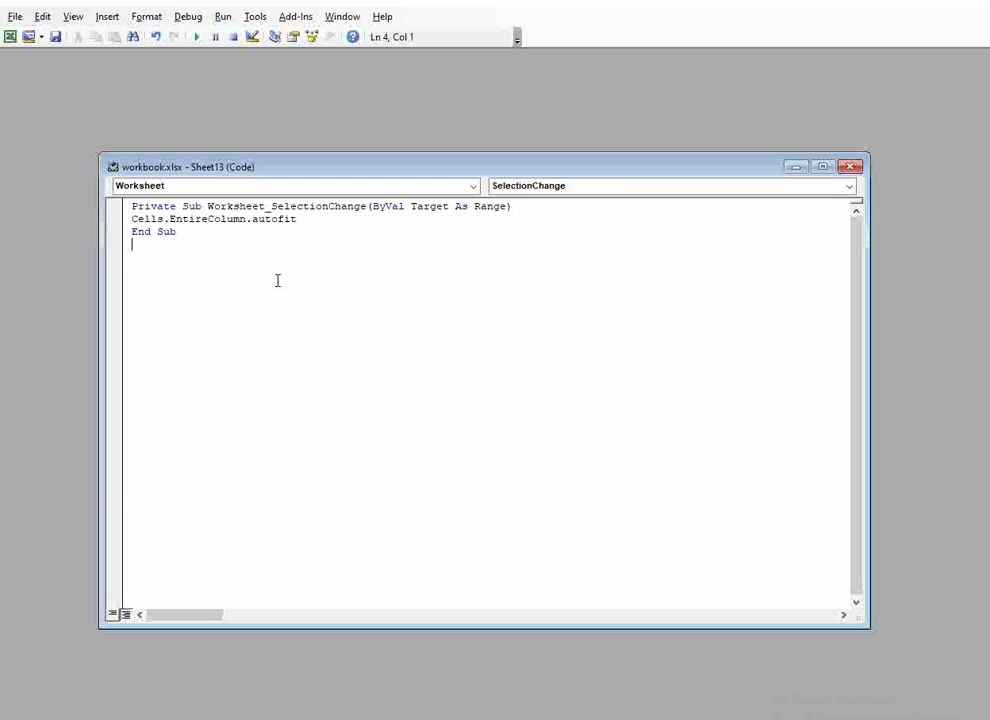
pyautogui.click(12, 17)
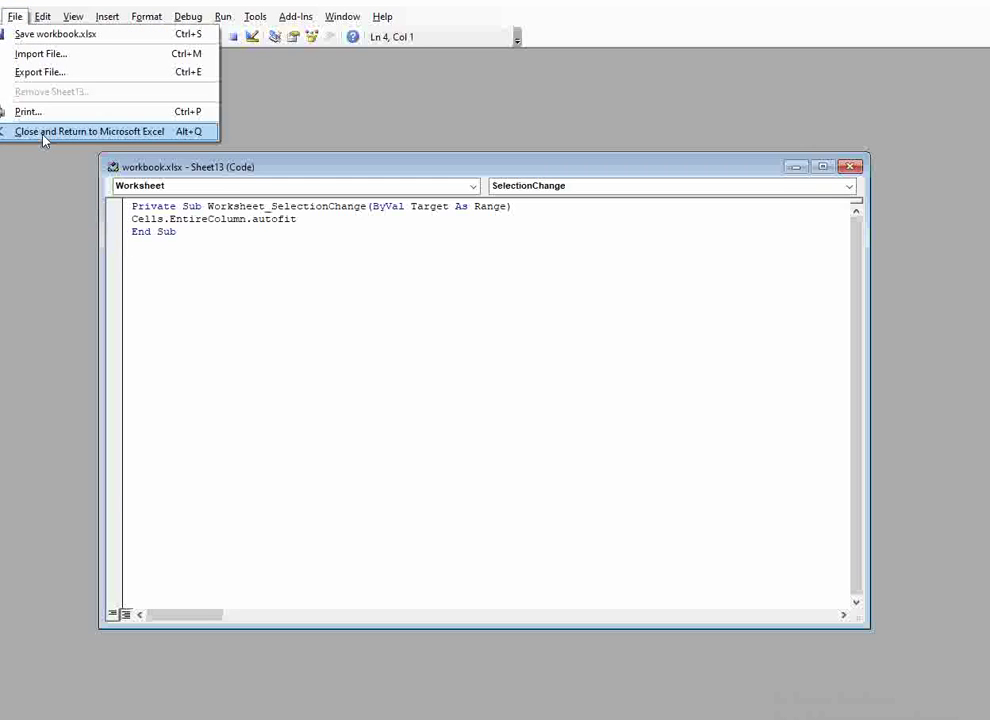
pyautogui.click(40, 131)
# Enter 'name' in A2 and 'company code' in B2.
pyautogui.click(46, 170)
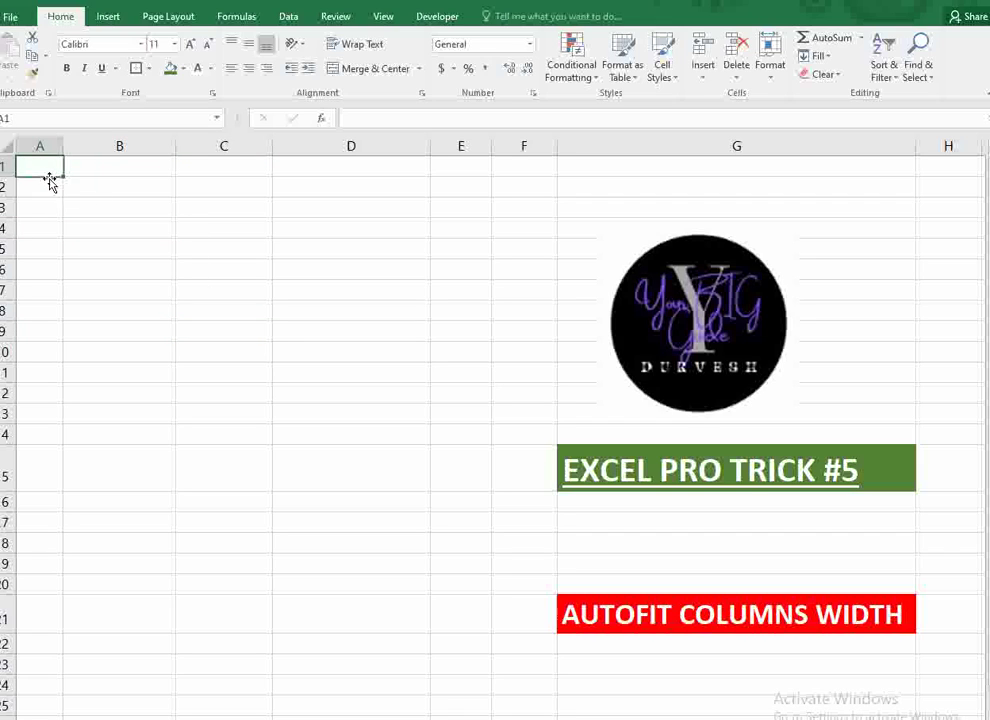
pyautogui.click(60, 192)
pyautogui.click(62, 248)
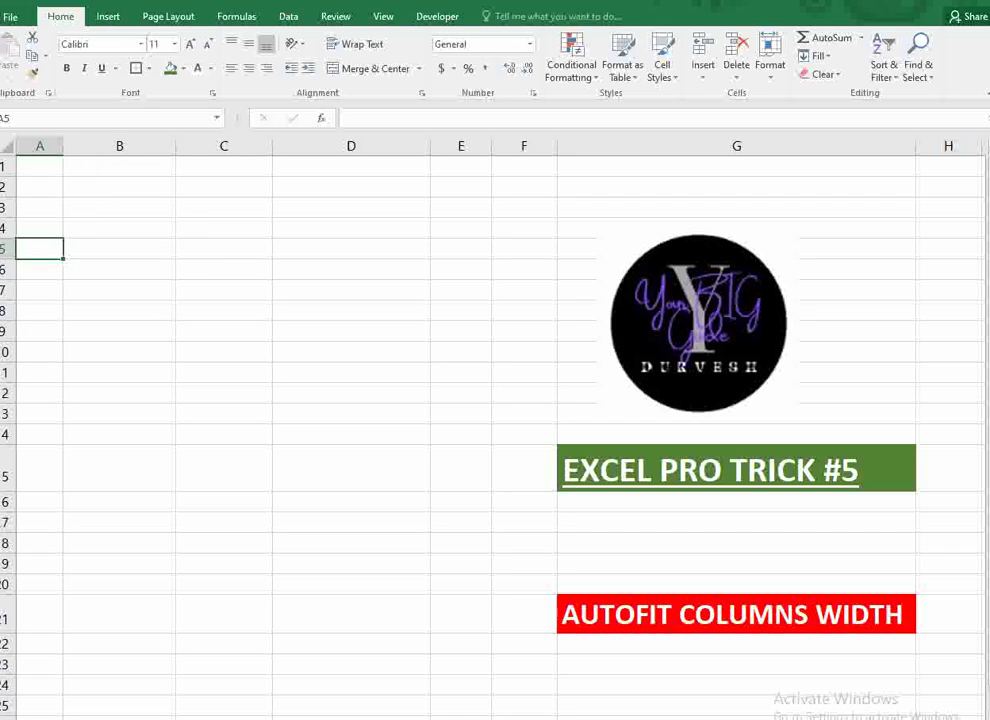
pyautogui.click(42, 189)
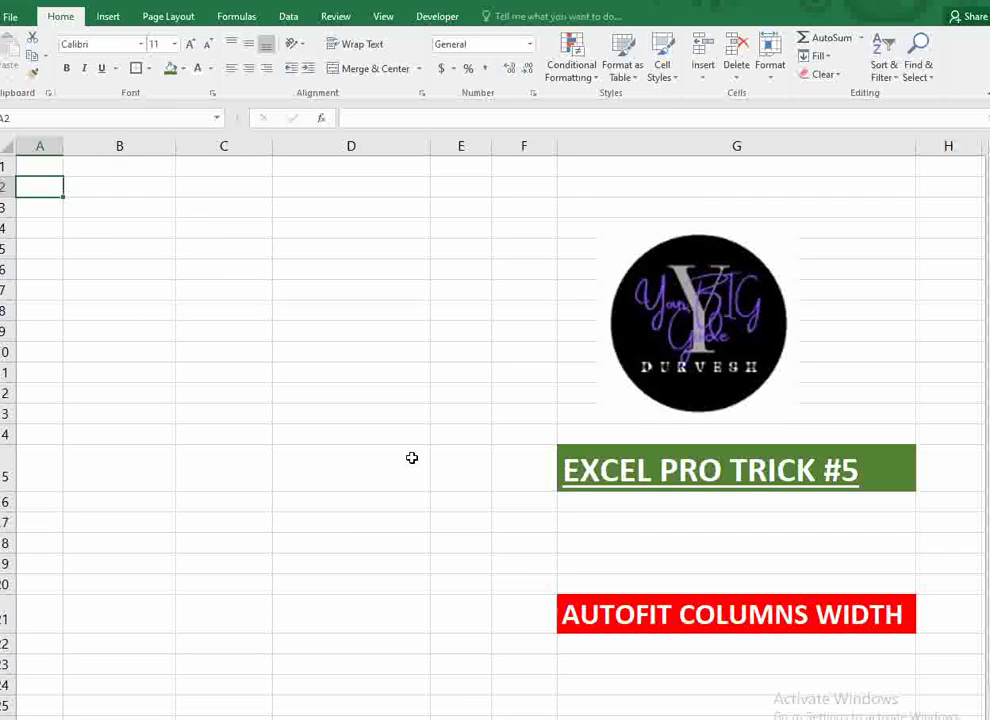
pyautogui.write('name')
pyautogui.press('Tab')
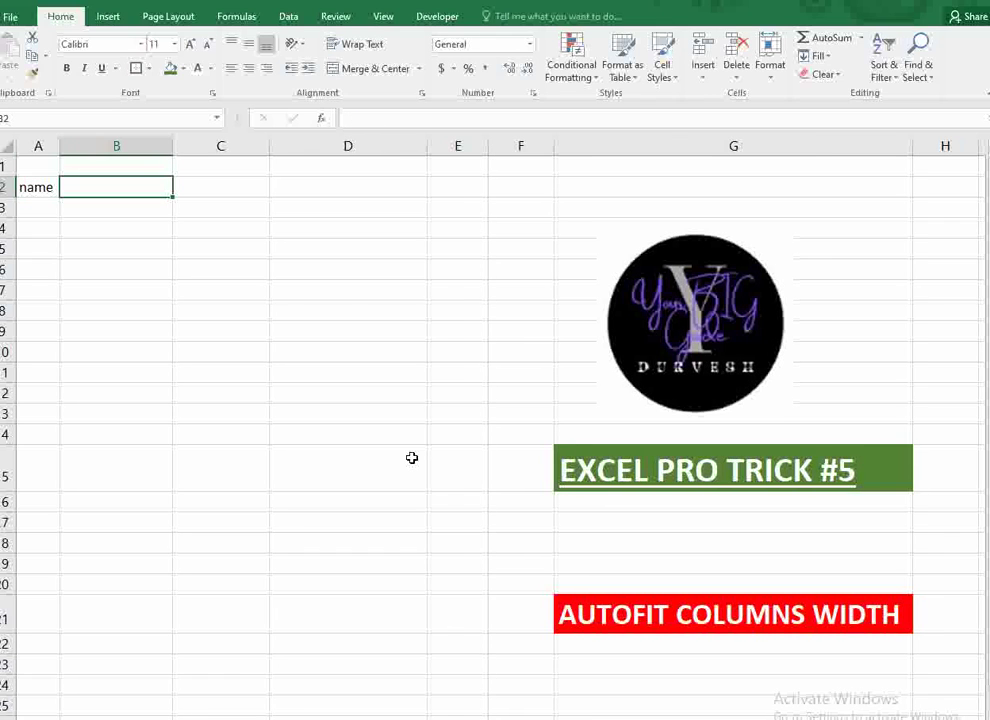
pyautogui.write('comp')
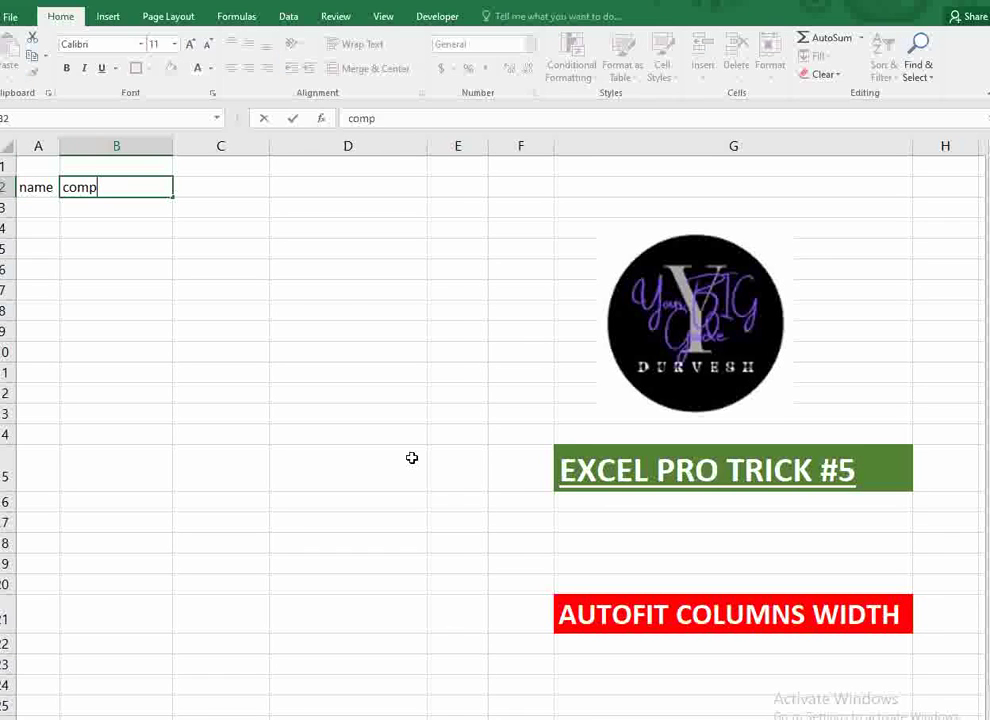
pyautogui.write('any code')
pyautogui.press('Tab')
# Enter 'address', 'sr no.' and 'details of their offices' in C2 to E2.
pyautogui.write('address')
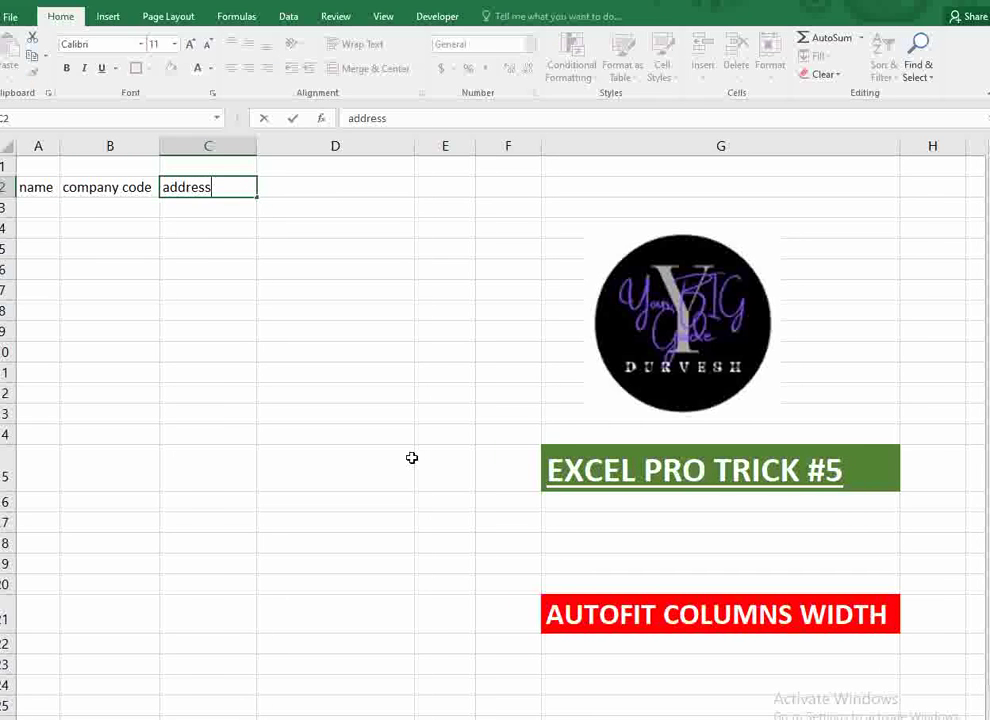
pyautogui.press('Tab')
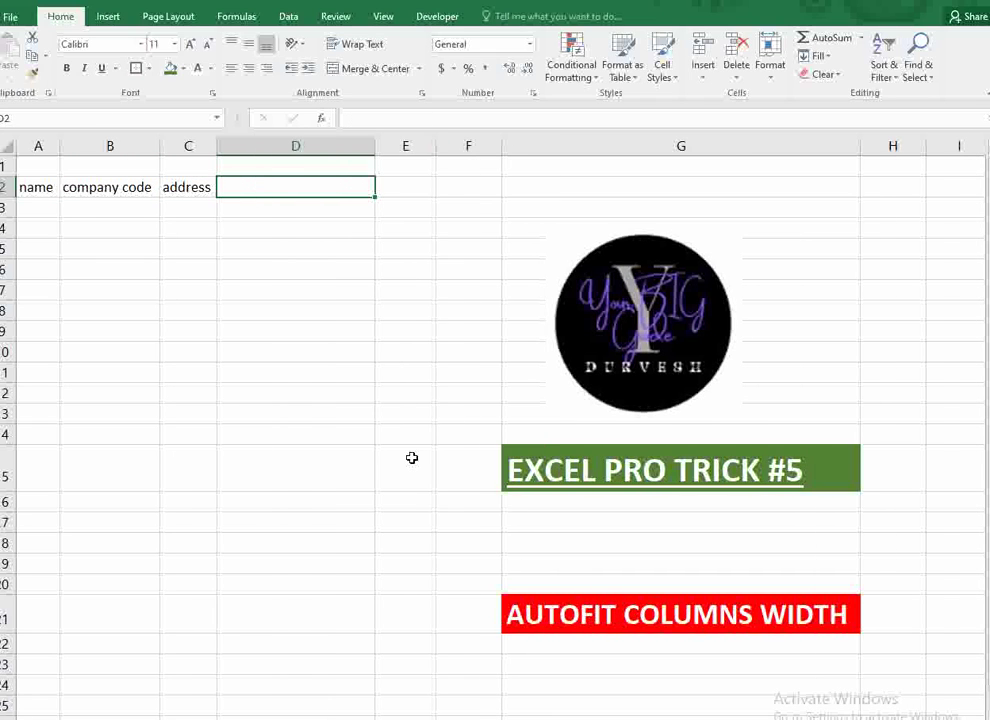
pyautogui.write('sr')
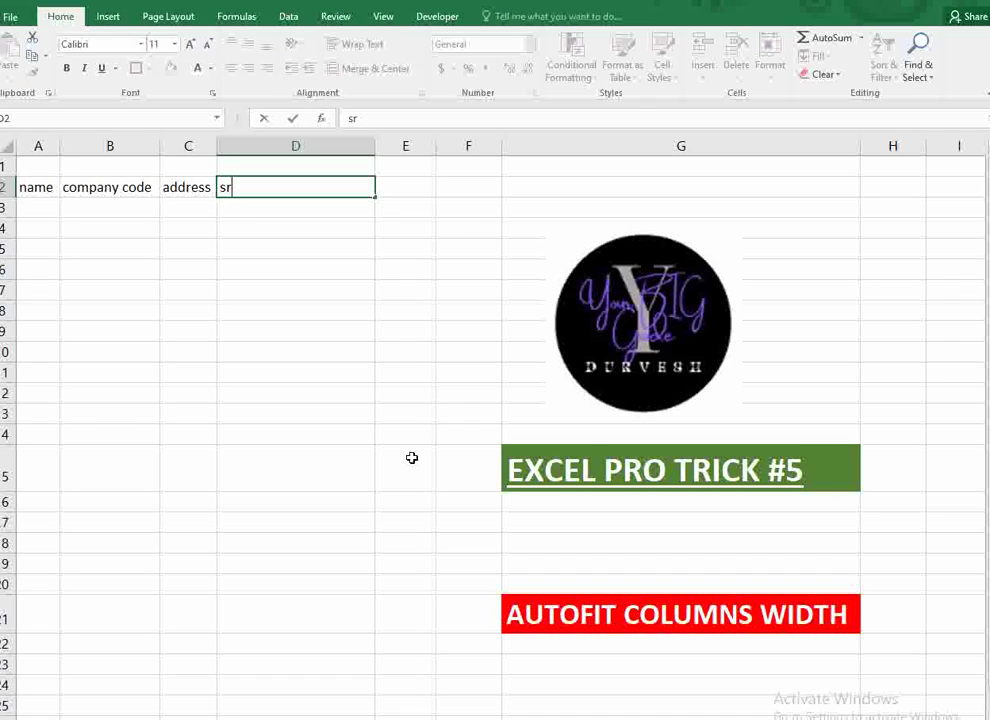
pyautogui.write(' no.')
pyautogui.press('Tab')
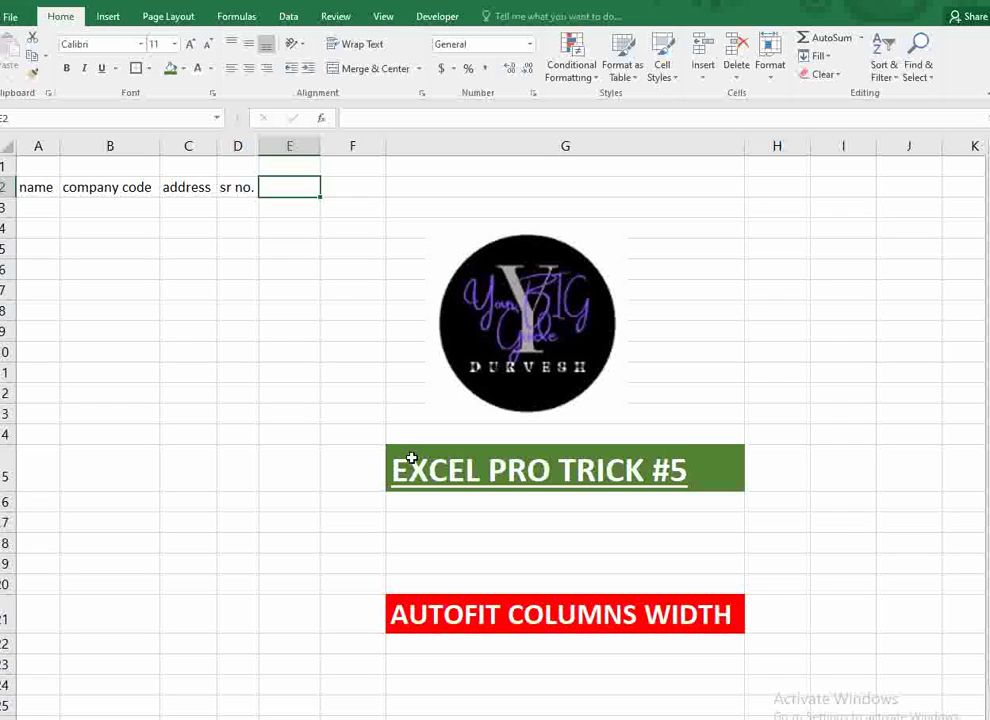
pyautogui.write('det')
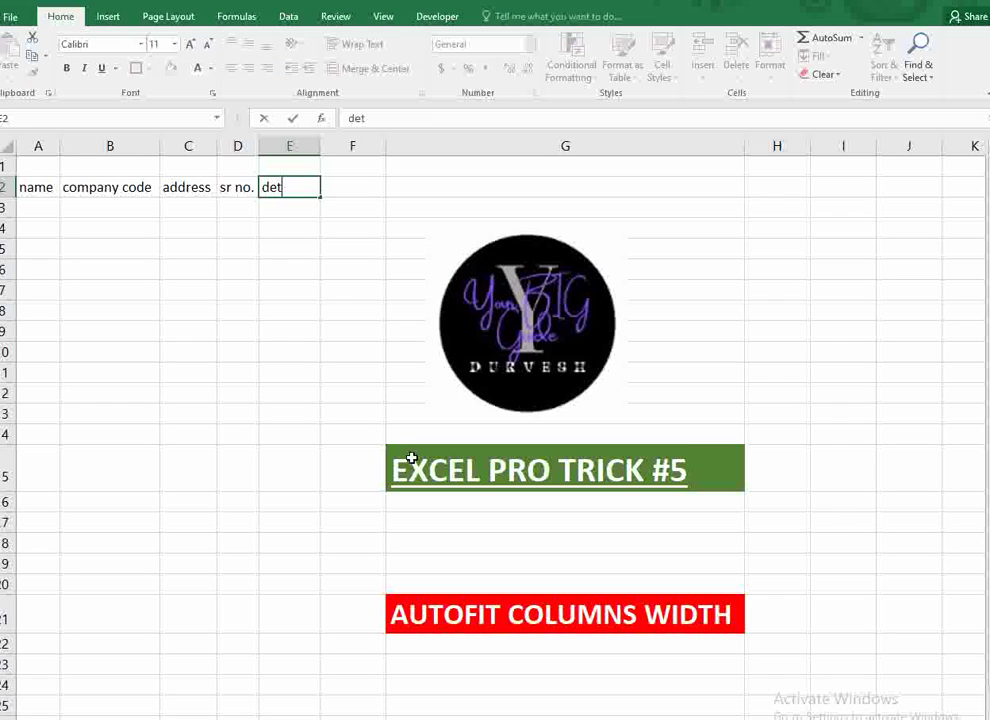
pyautogui.write('ails of their offices')
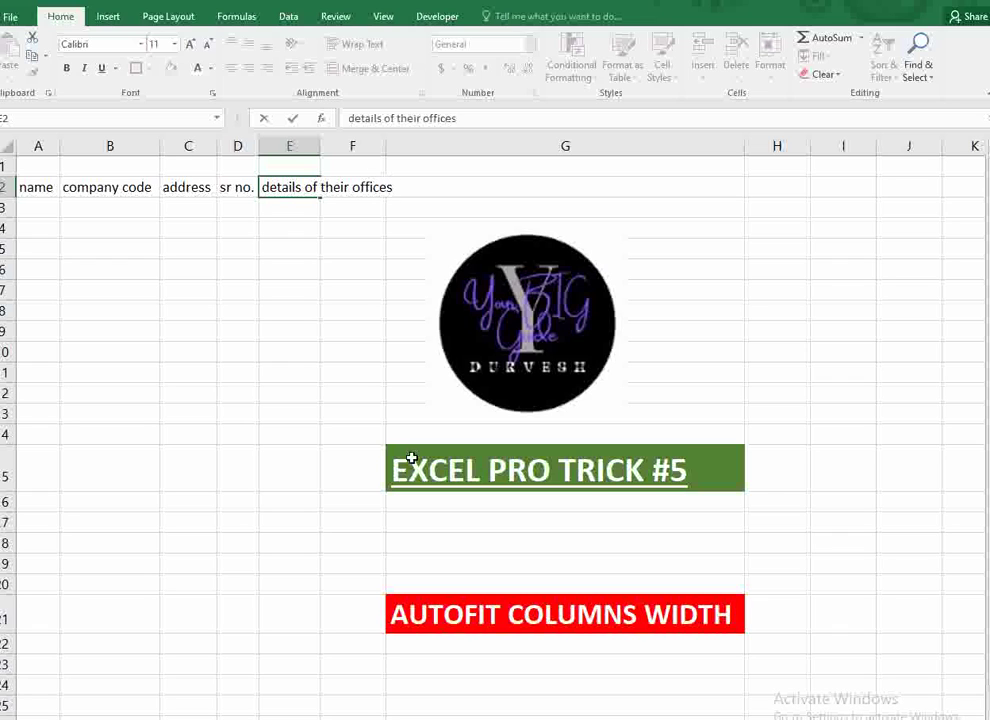
pyautogui.press('Return')
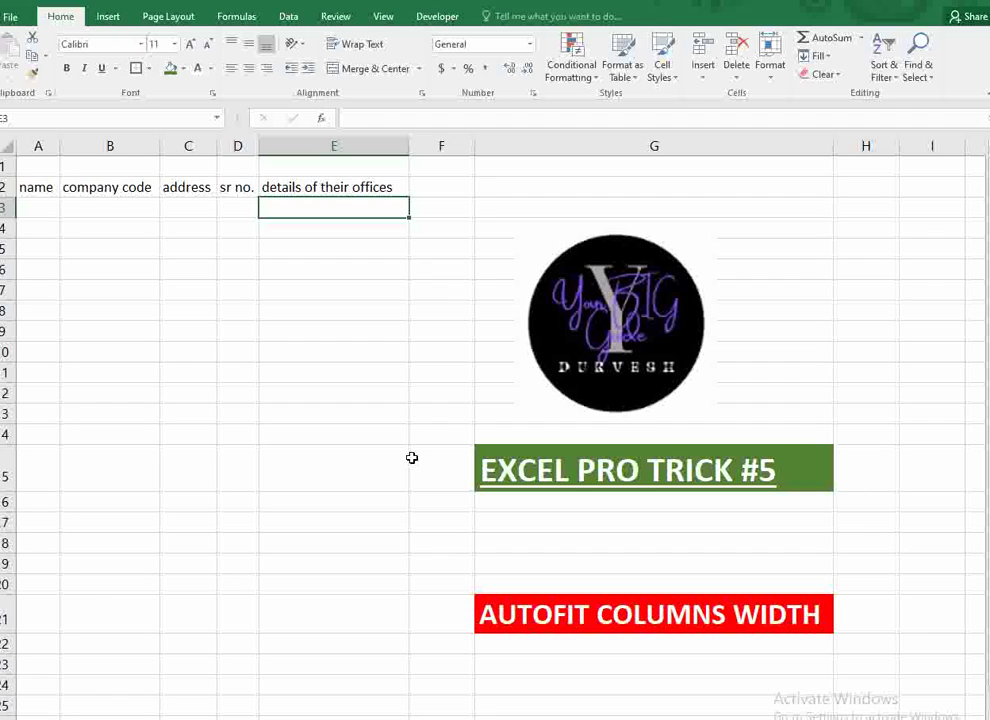
# Return to the tricks sheet and select the COUNTRY CODE and DATE FORMATTING labels.
pyautogui.click(718, 608)
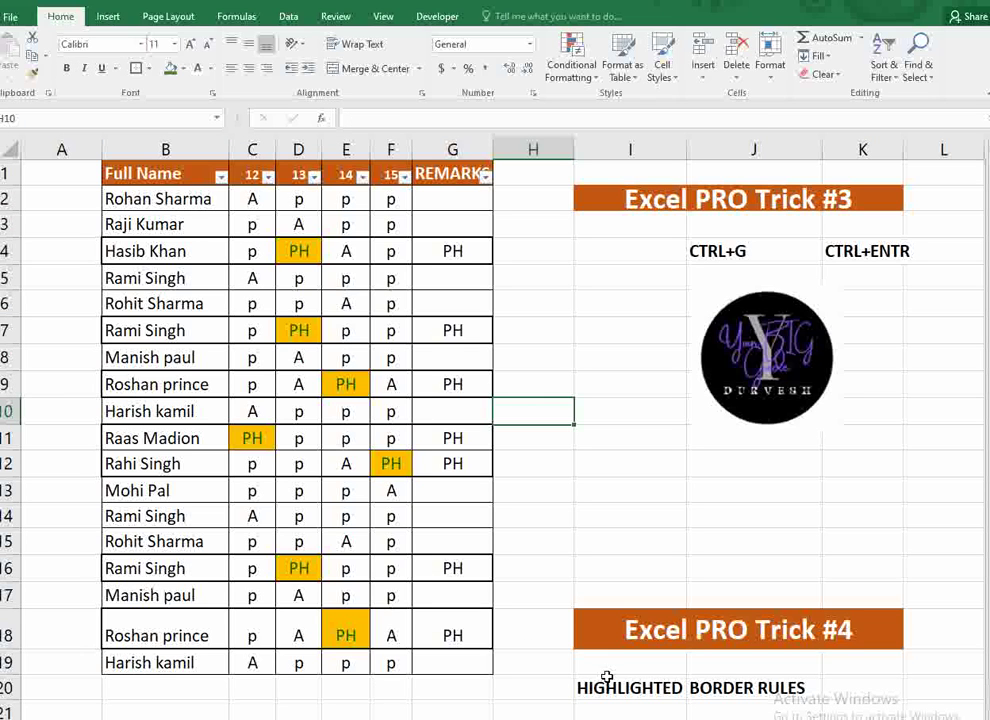
pyautogui.click(608, 685)
pyautogui.click(738, 680)
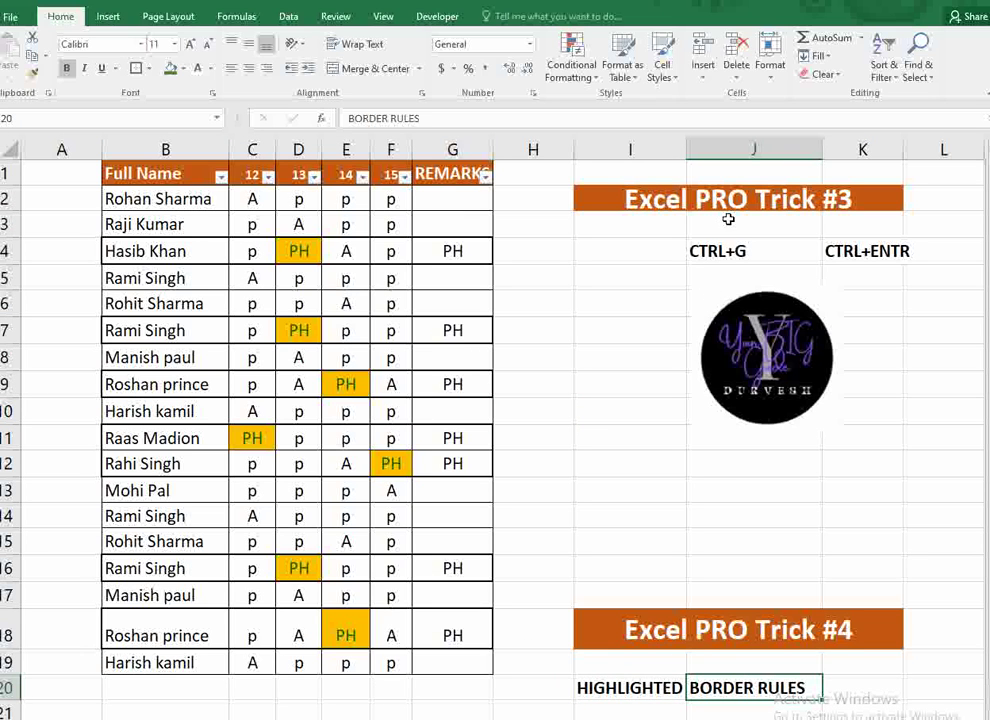
pyautogui.click(740, 251)
pyautogui.click(890, 253)
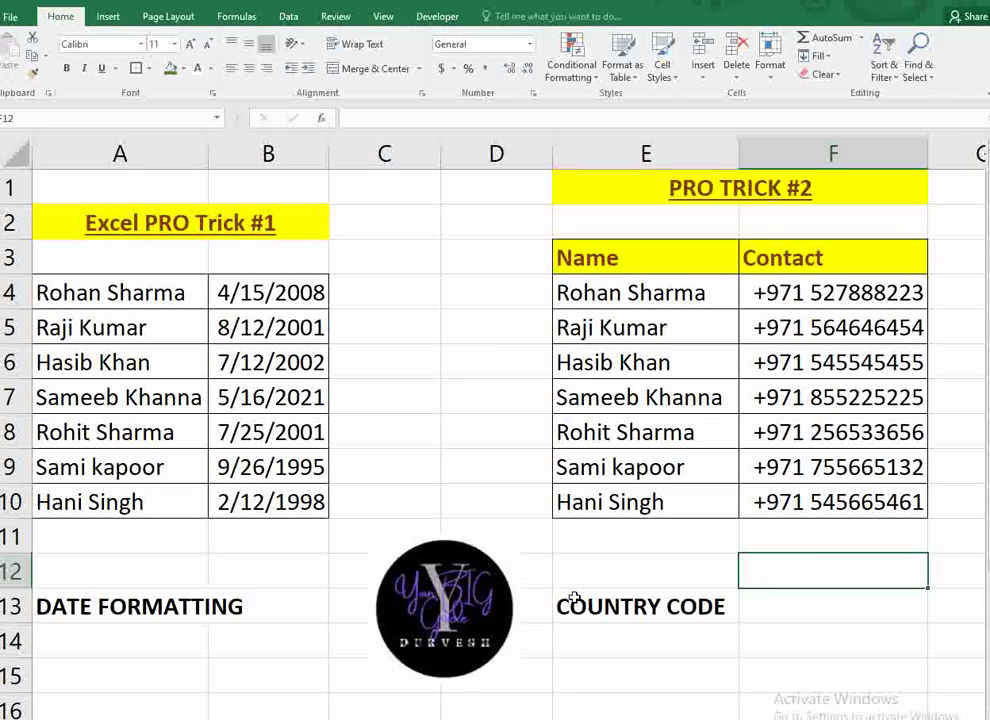
pyautogui.click(575, 598)
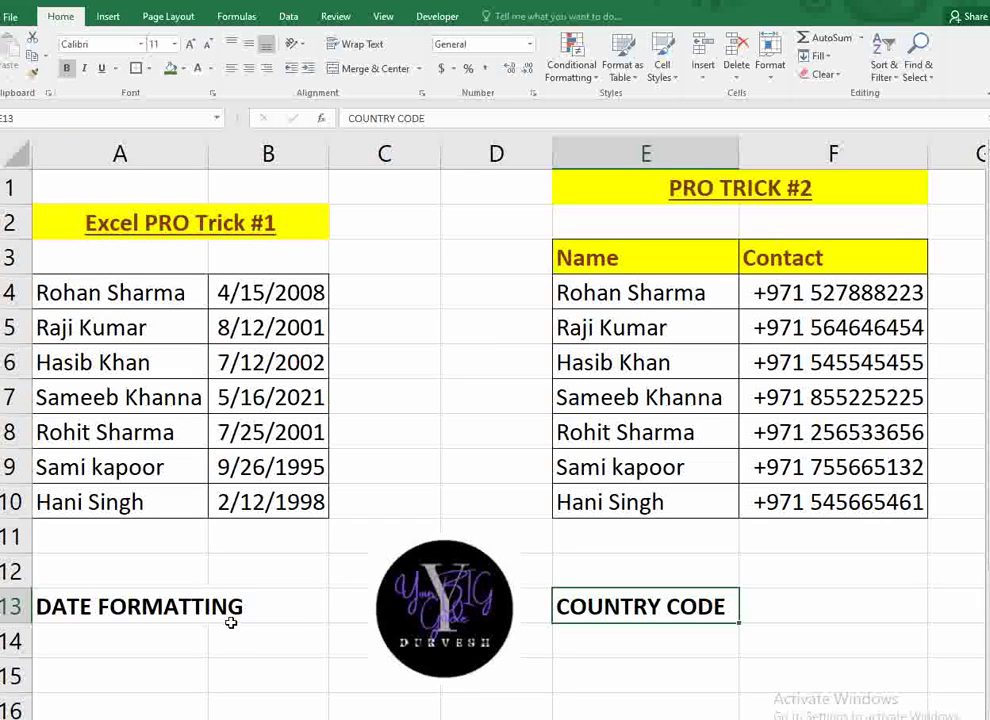
pyautogui.click(141, 601)
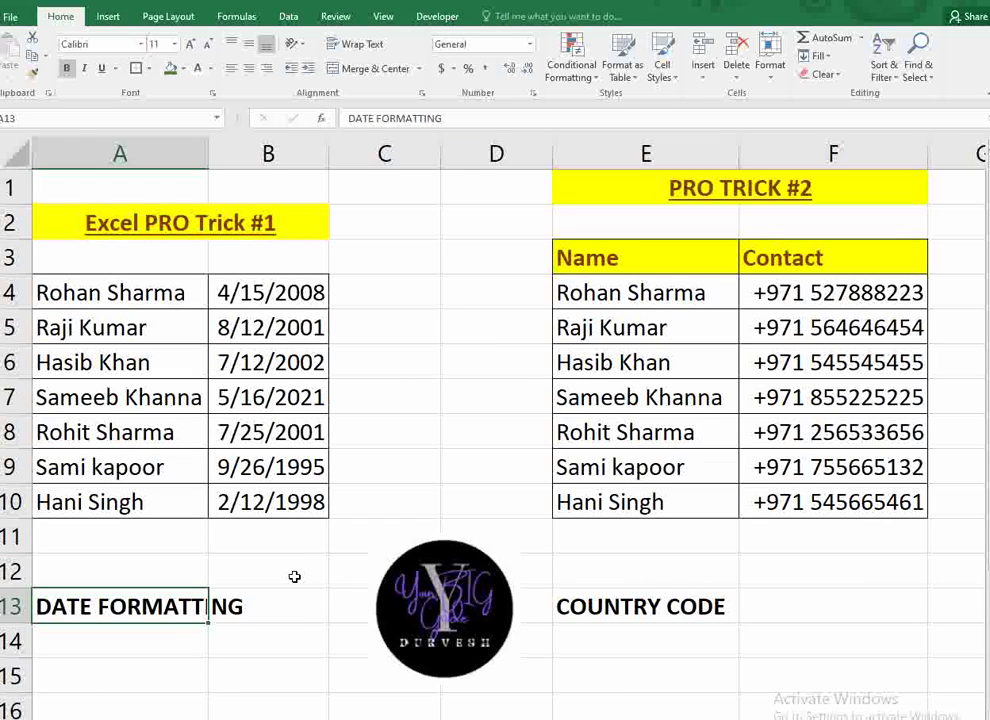